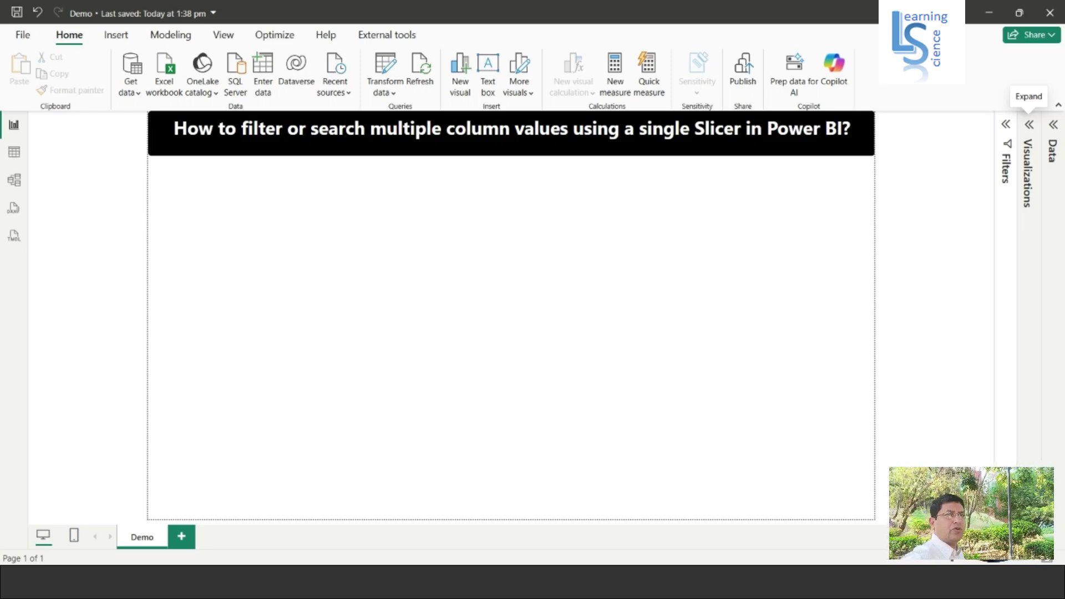
# Add a table visual to the report page and resize it to fill the lower area, leaving a gap beneath the title banner
pyautogui.click(15, 154)
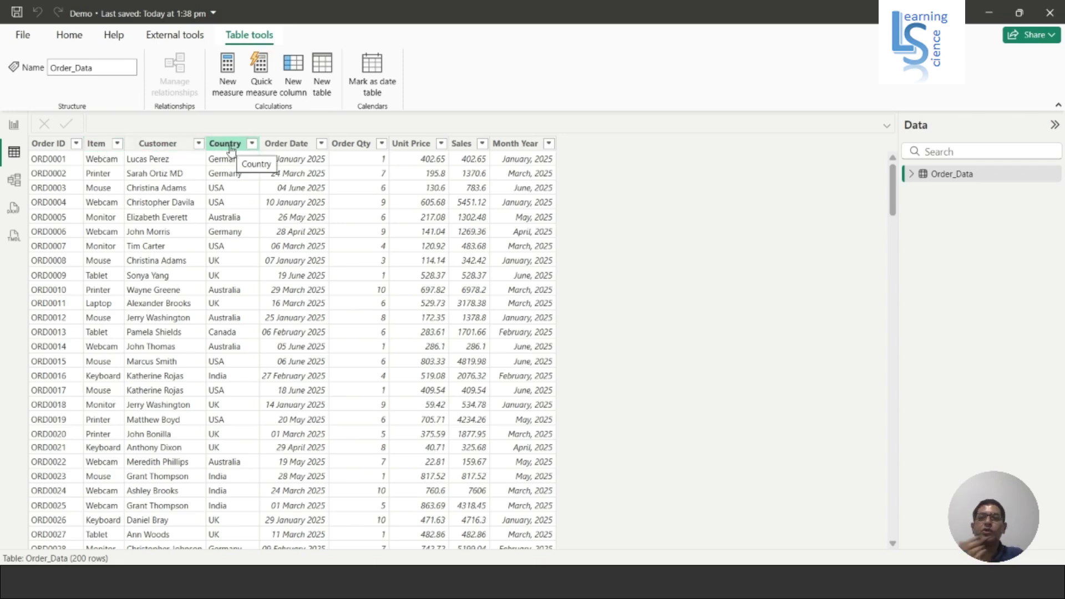
pyautogui.click(15, 126)
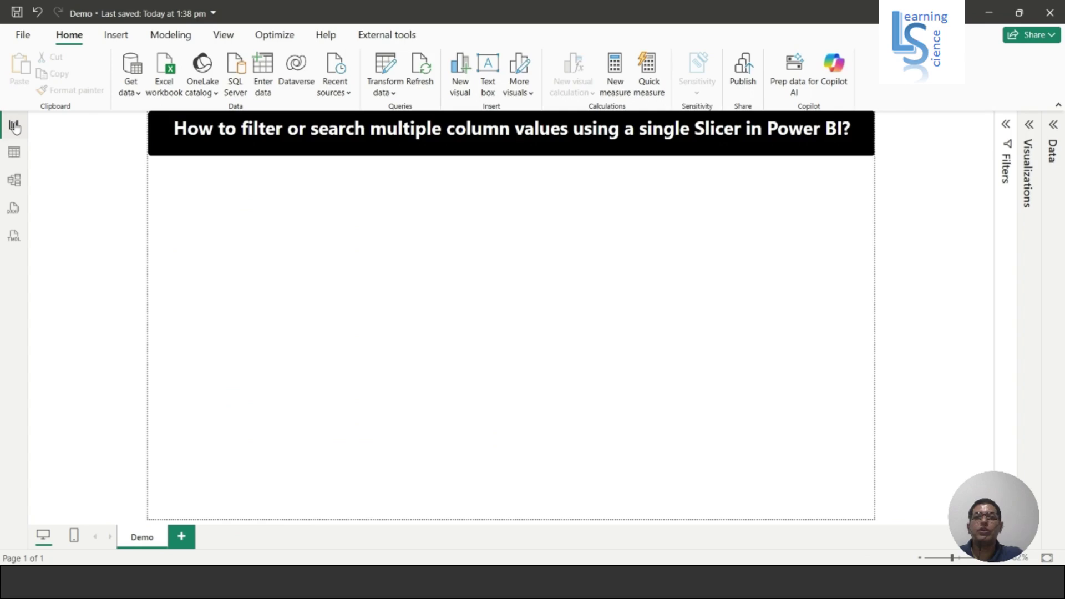
pyautogui.click(1027, 126)
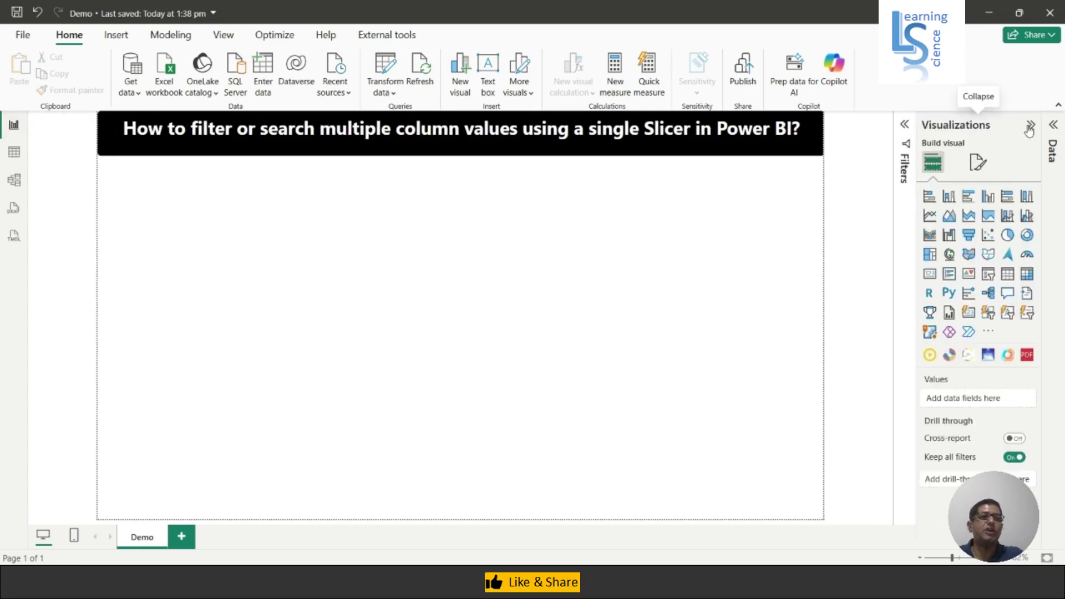
pyautogui.click(1008, 275)
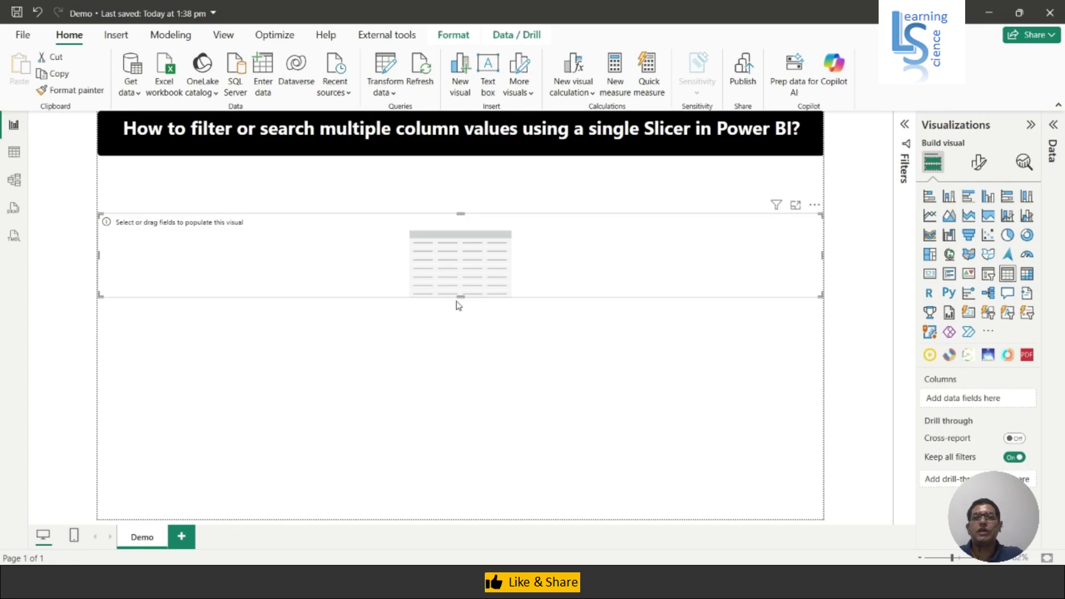
pyautogui.moveTo(460, 295); pyautogui.dragTo(471, 544)
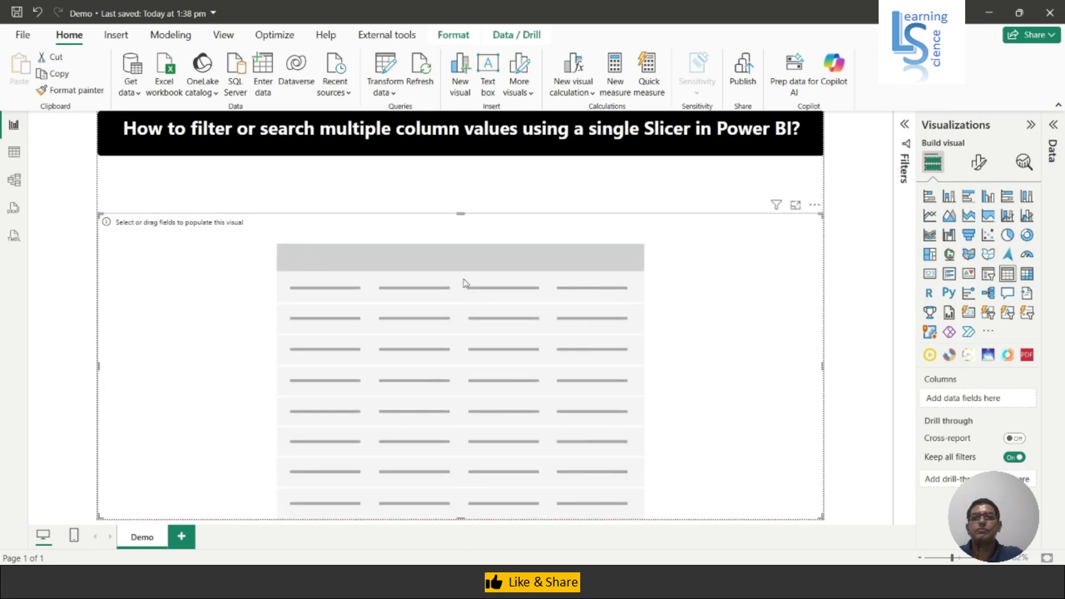
pyautogui.moveTo(457, 213); pyautogui.dragTo(459, 242)
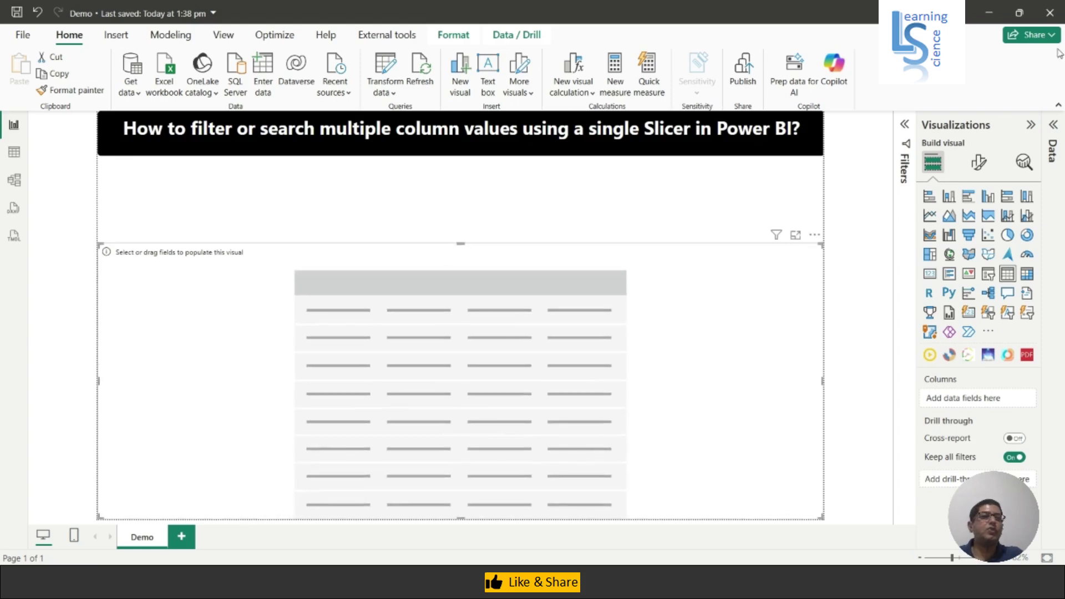
# Populate the table visual with Order ID, Item, Customer, Country, Total Order Qty and Total Sales from Order_Data
pyautogui.click(1030, 125)
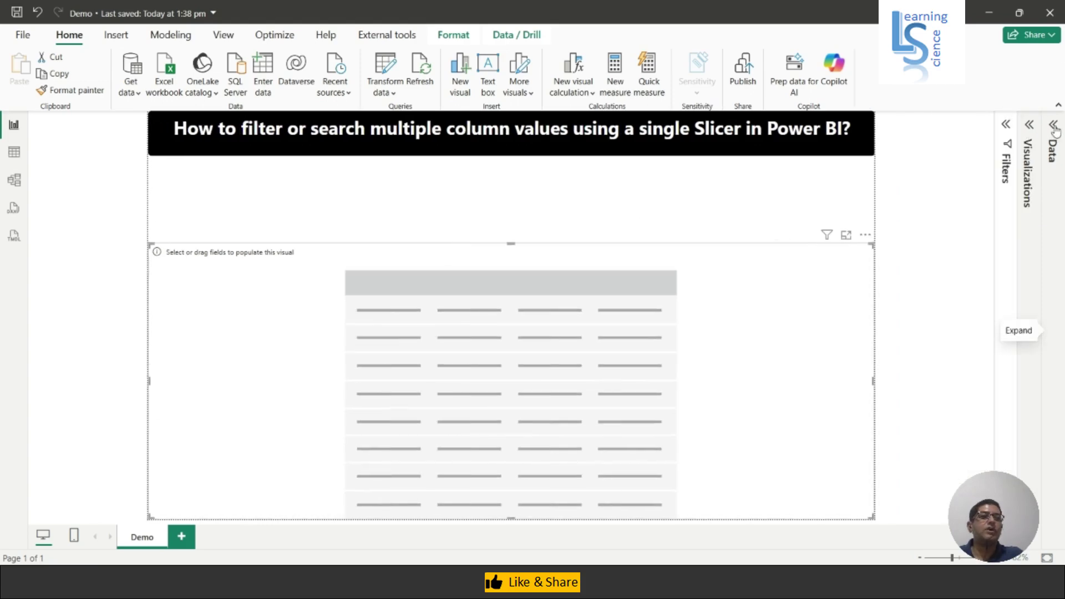
pyautogui.click(1053, 128)
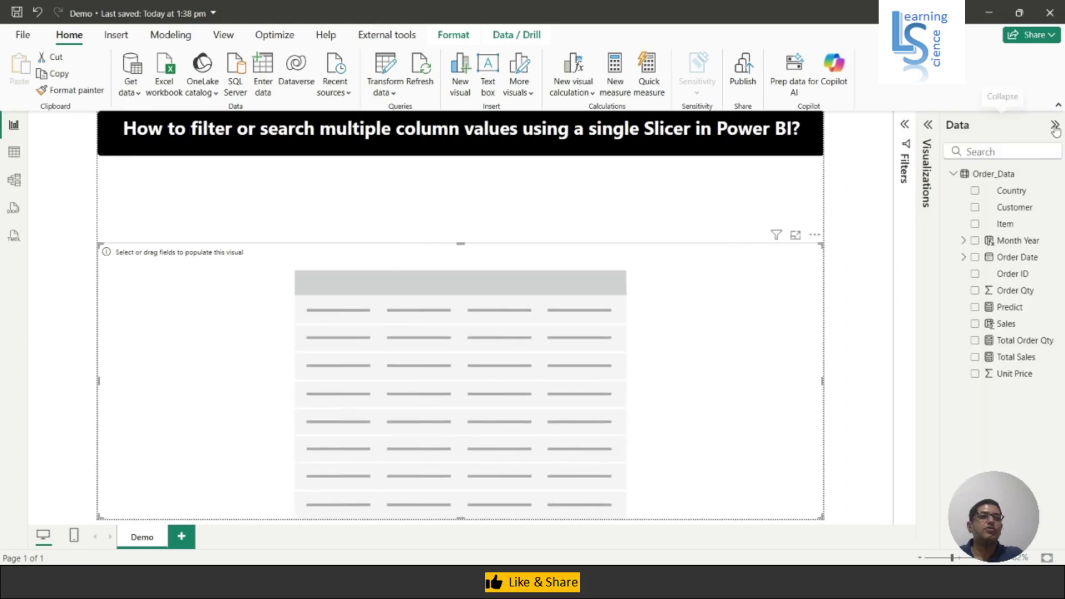
pyautogui.click(974, 276)
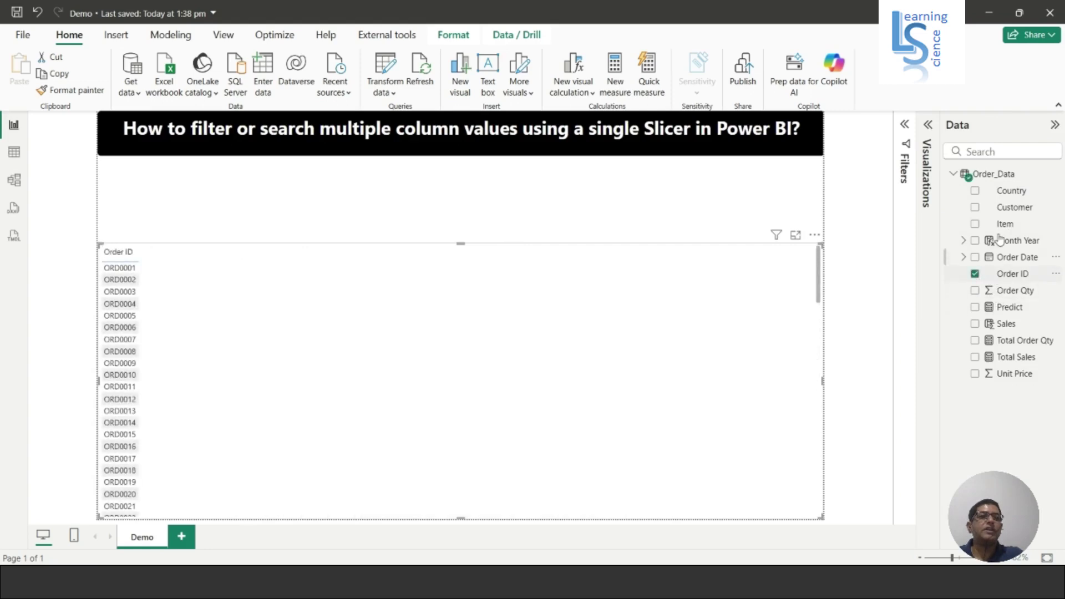
pyautogui.click(975, 225)
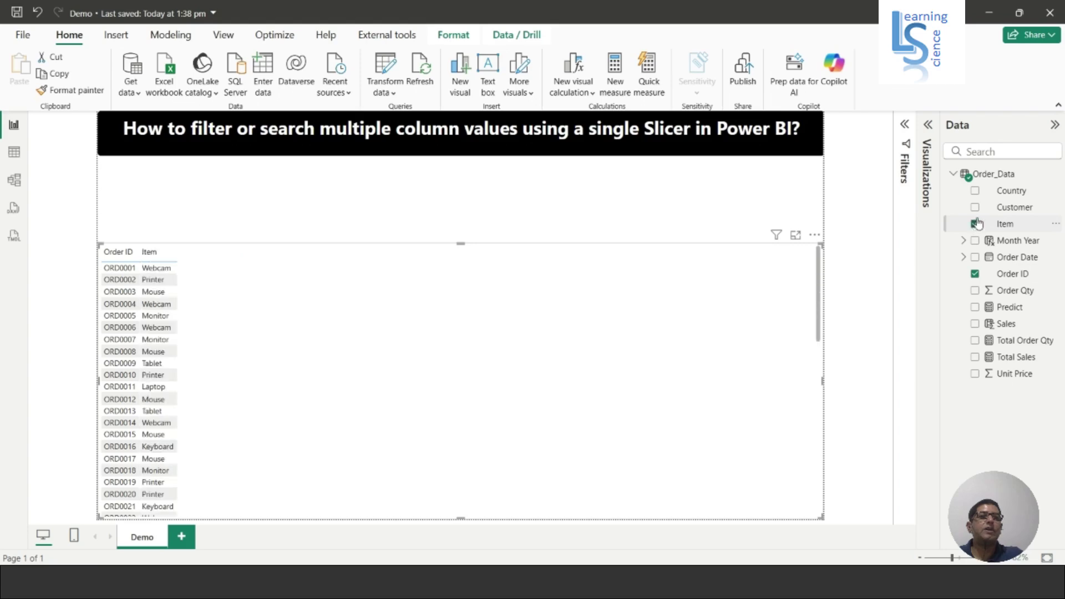
pyautogui.click(970, 210)
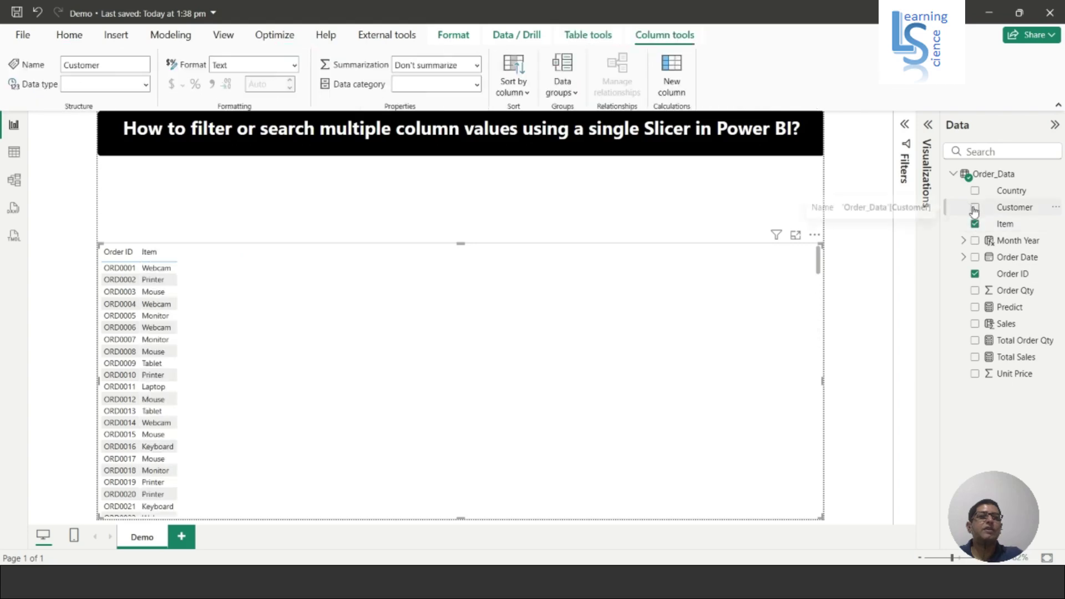
pyautogui.click(974, 208)
pyautogui.click(974, 192)
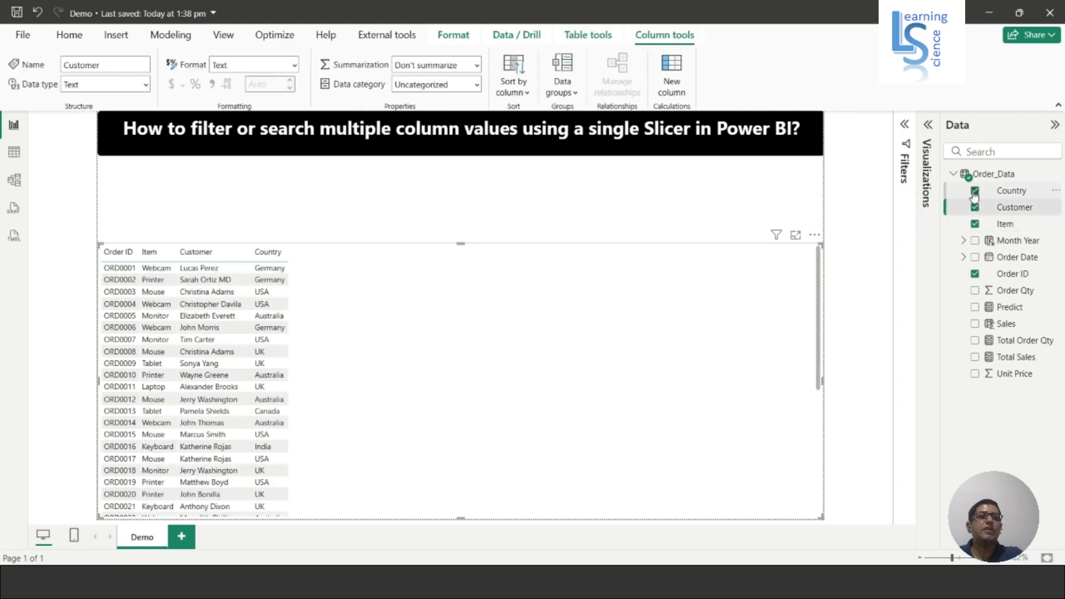
pyautogui.click(974, 342)
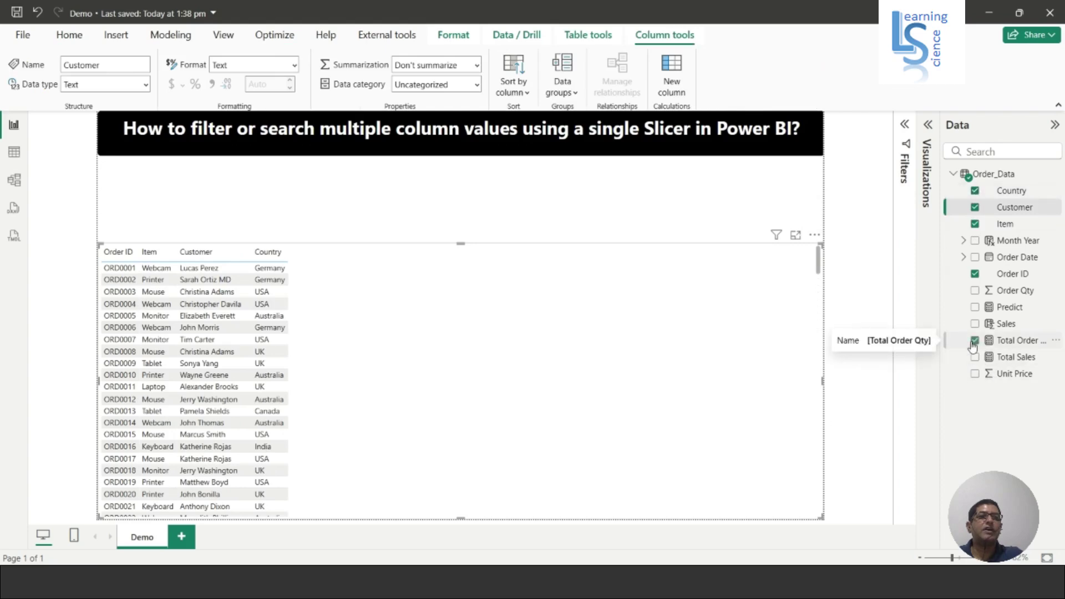
pyautogui.click(973, 358)
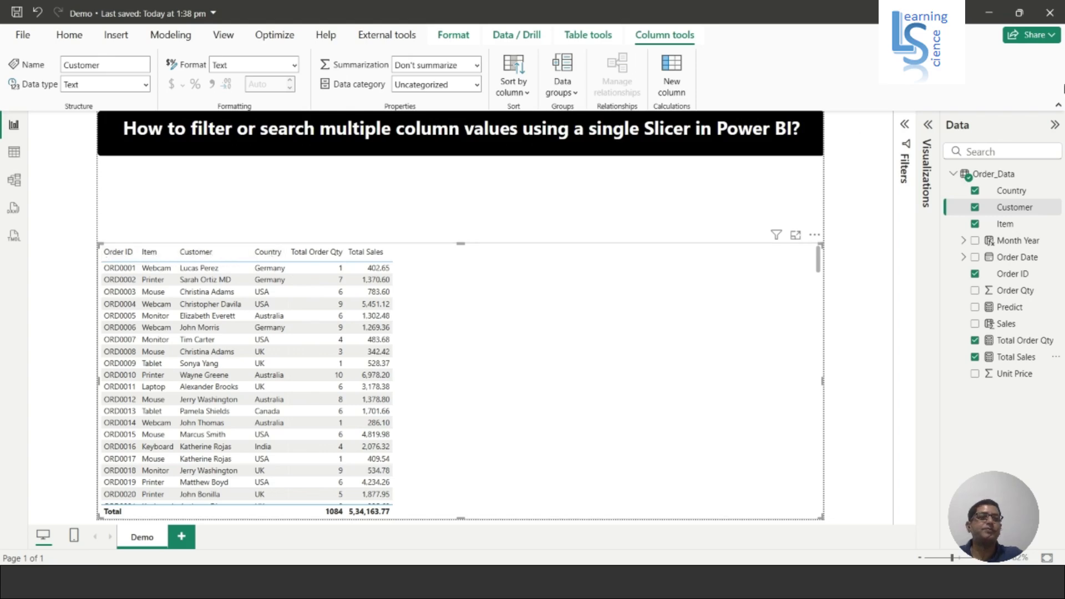
pyautogui.click(1052, 126)
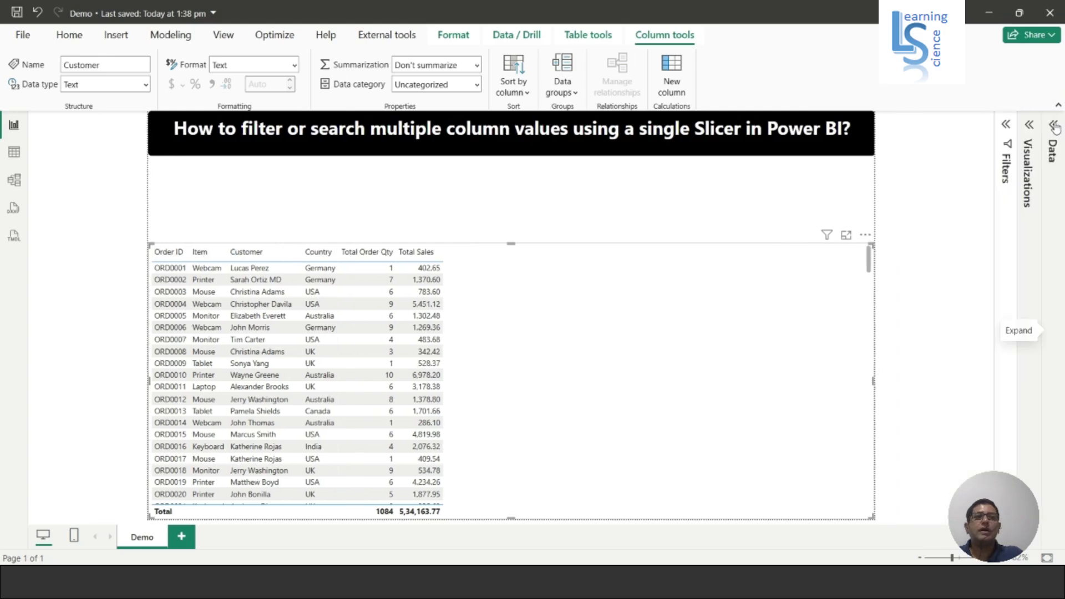
# Create a calculated column in the Order_Data table and name it "Fiter Column" in its formula
pyautogui.click(14, 153)
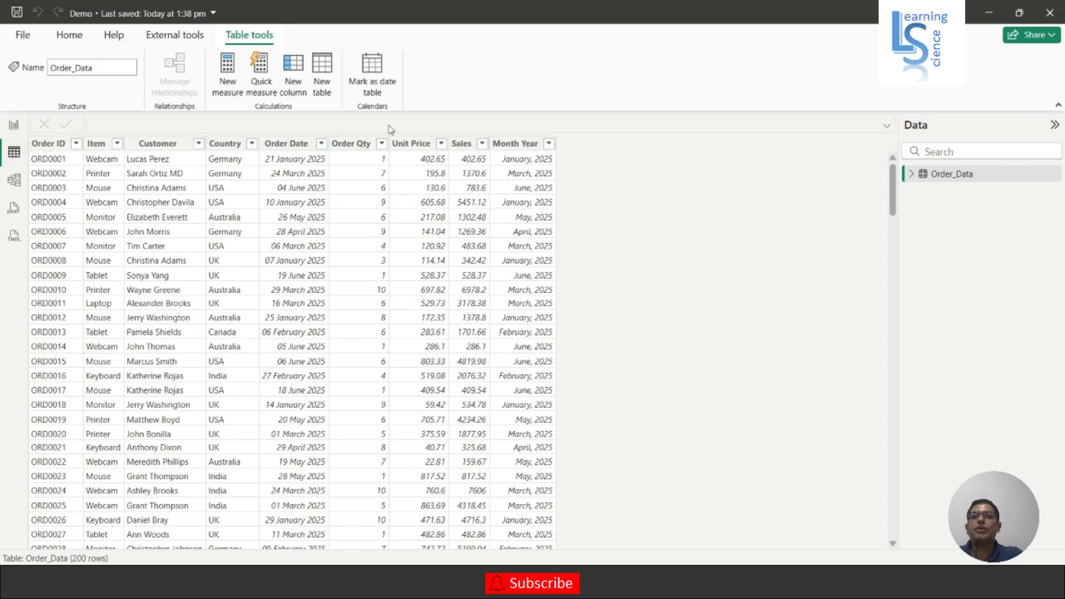
pyautogui.click(299, 96)
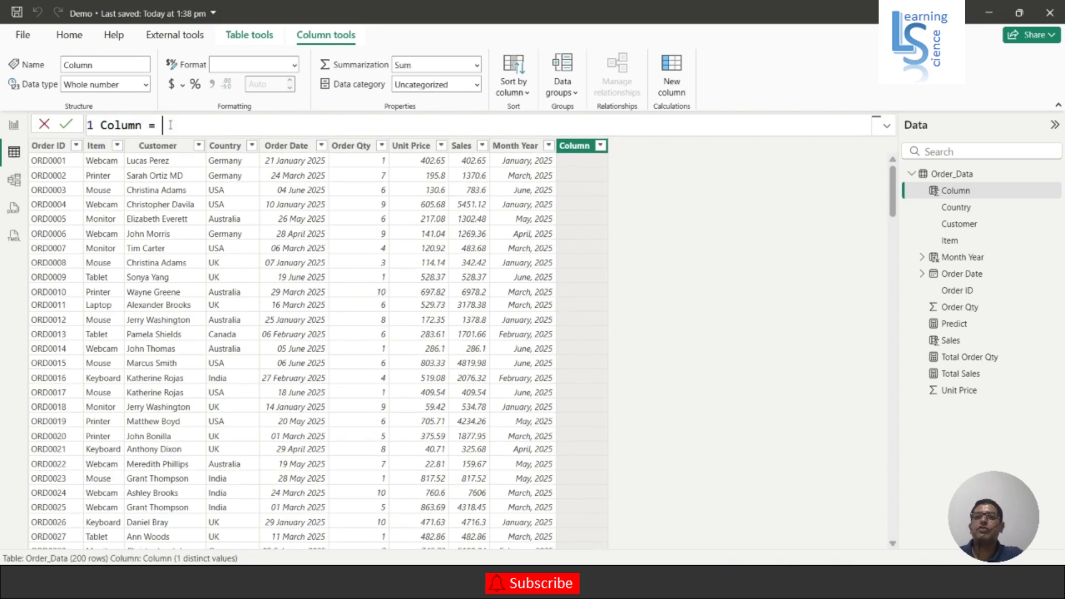
pyautogui.scroll(4, 171, 125)
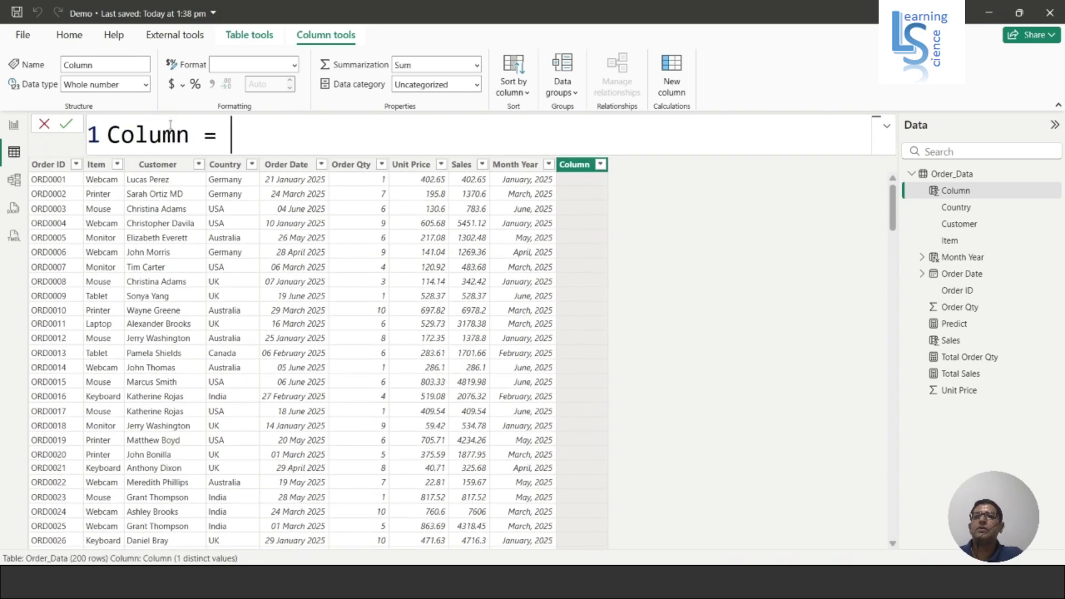
pyautogui.click(108, 134)
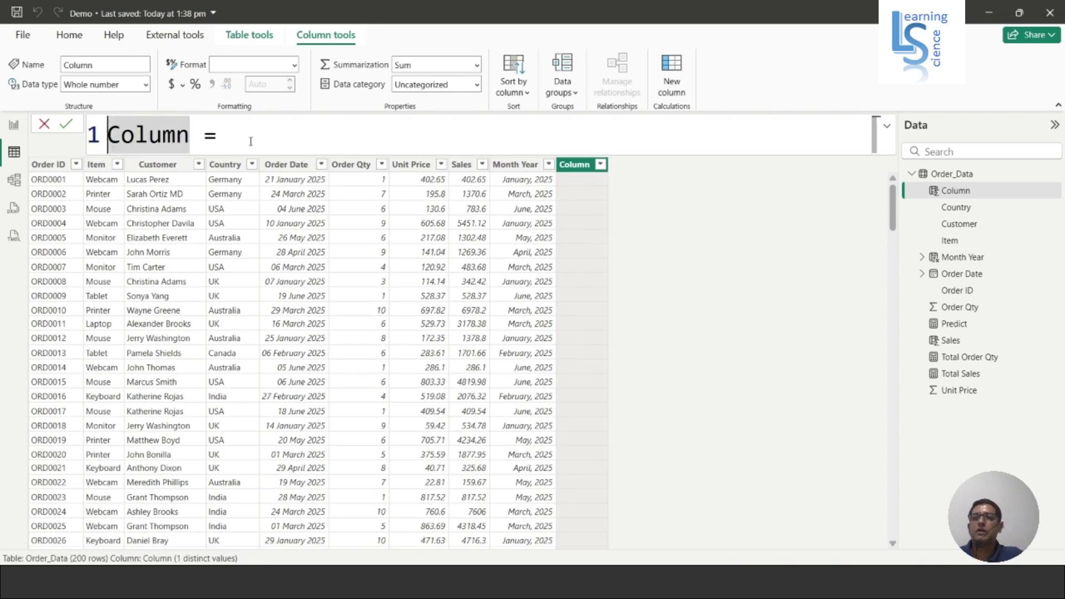
pyautogui.write('Fiter')
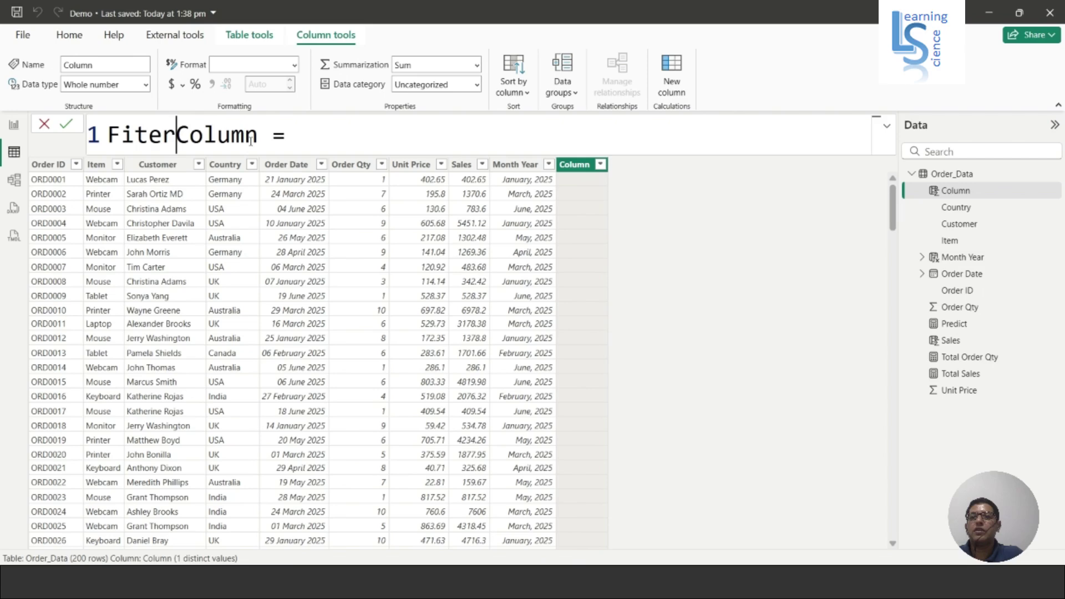
pyautogui.press('Right')
pyautogui.press('Right')
pyautogui.press('Right')
pyautogui.press('Right')
pyautogui.press('Right')
pyautogui.press('Right')
pyautogui.press('Right')
pyautogui.press('Right')
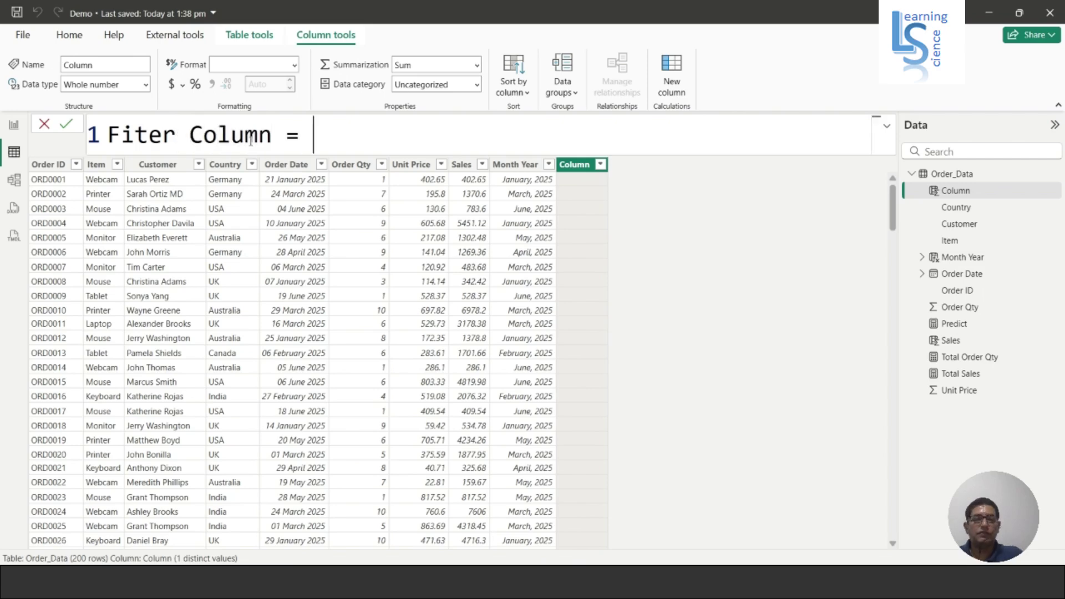
# Start the column's formula with the Order ID field joined to a space: [Order ID] & " " &
pyautogui.write('[')
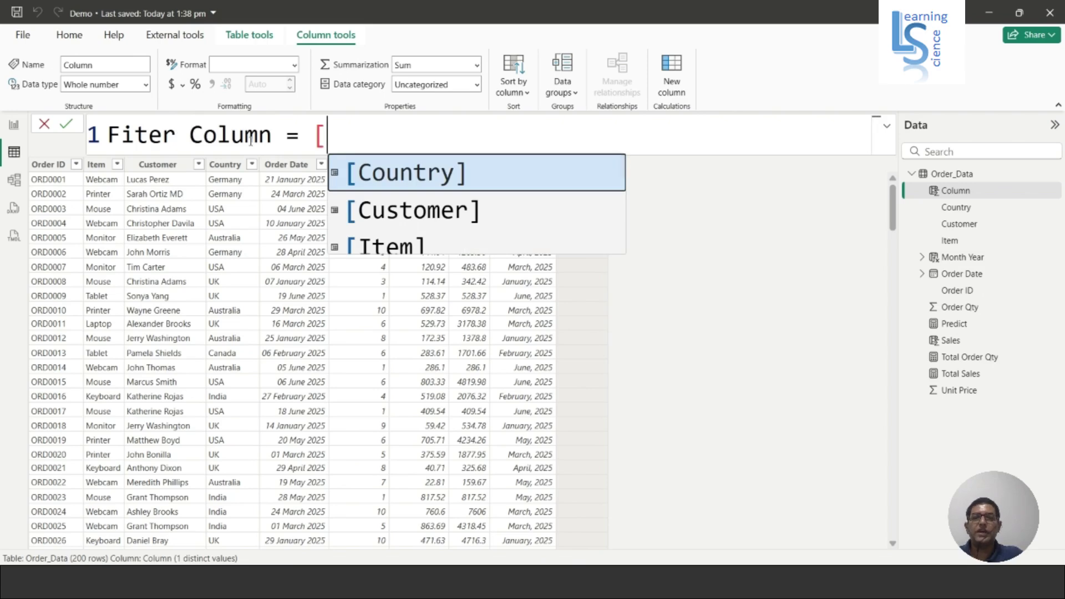
pyautogui.write('o')
pyautogui.press('Down')
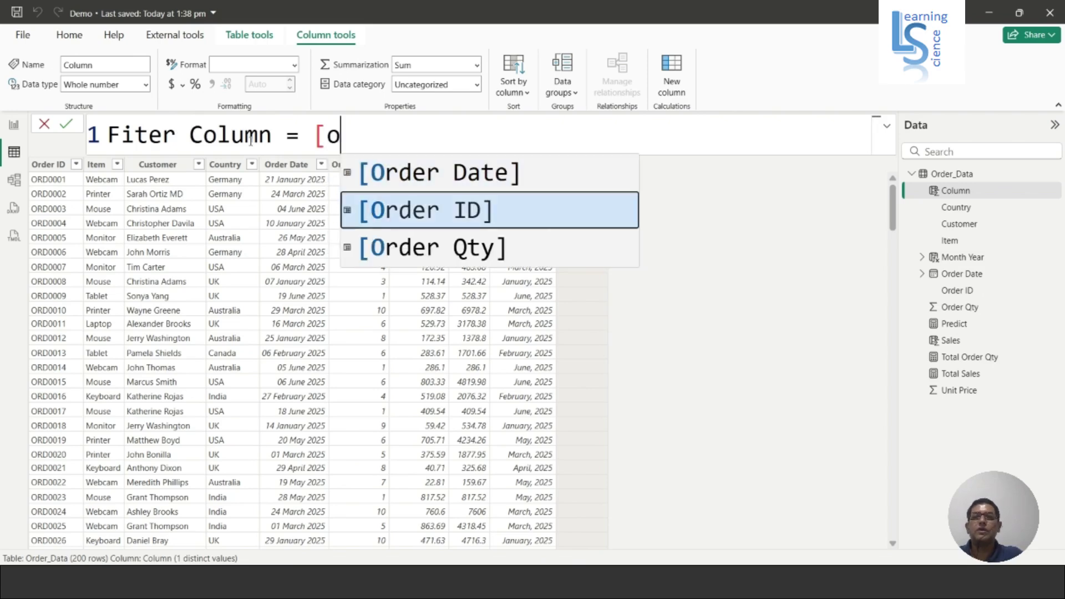
pyautogui.press('Tab')
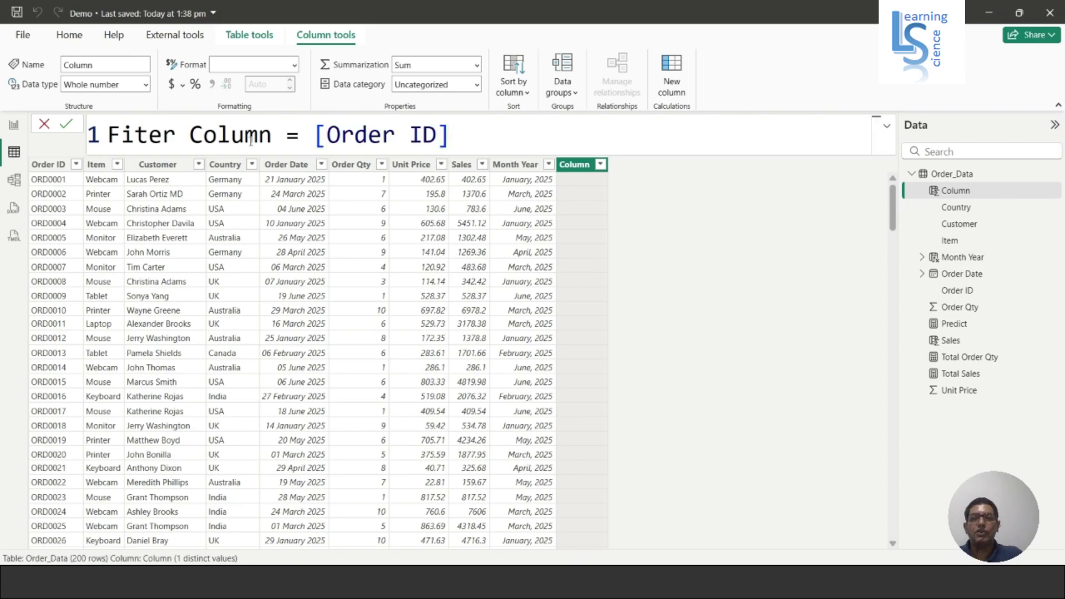
pyautogui.write('& " " ')
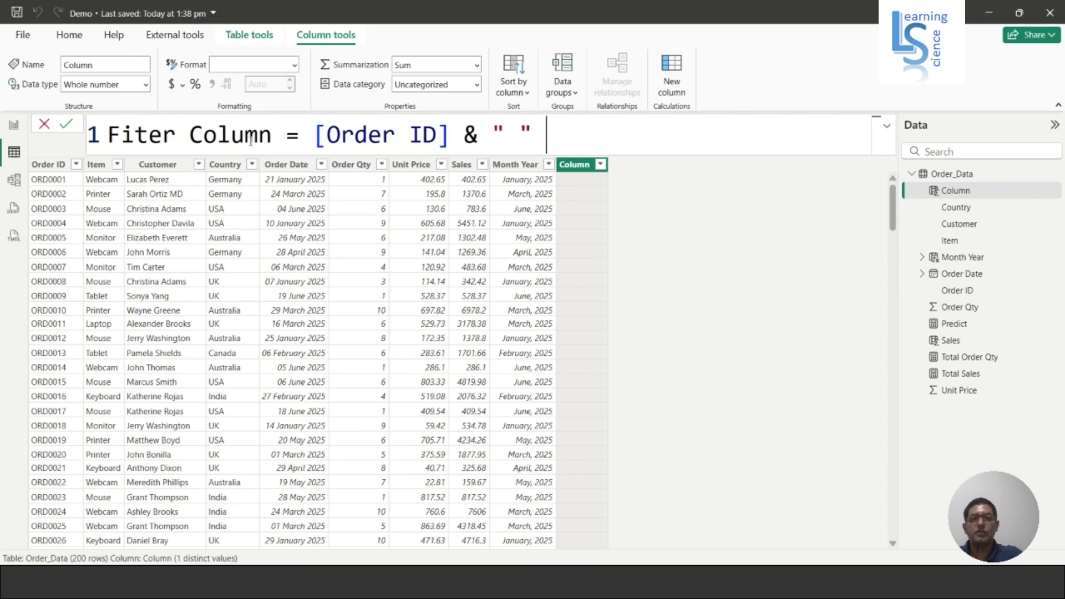
pyautogui.write('&')
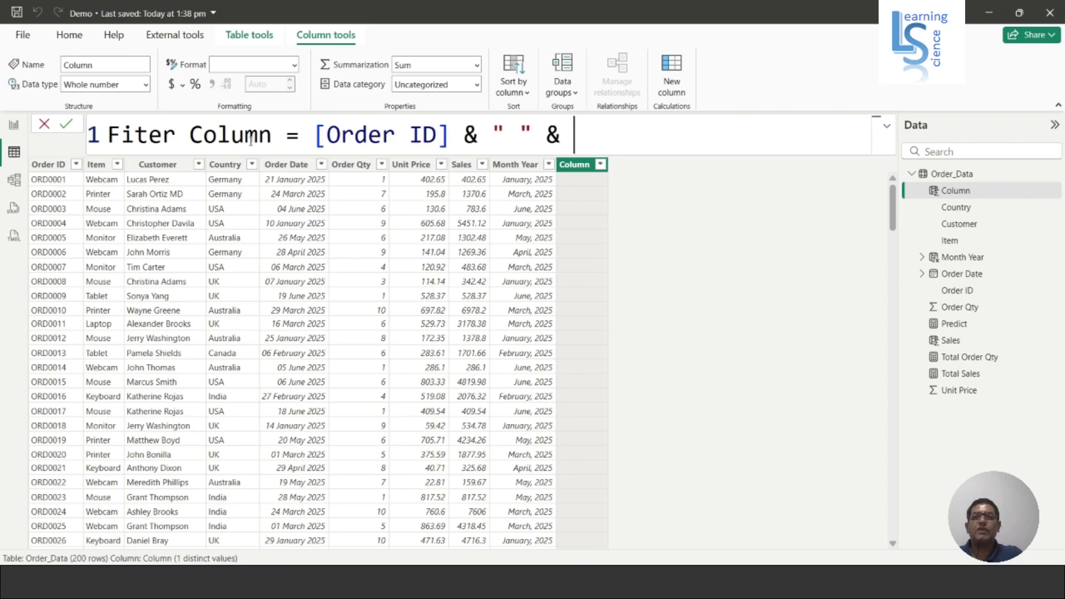
# Continue the formula on an indented second line with the Item field and a space separator: [Item] & " " &
pyautogui.hotkey('shift', 'Return')
pyautogui.press('Tab')
pyautogui.press('Tab')
pyautogui.press('Tab')
pyautogui.press('Tab')
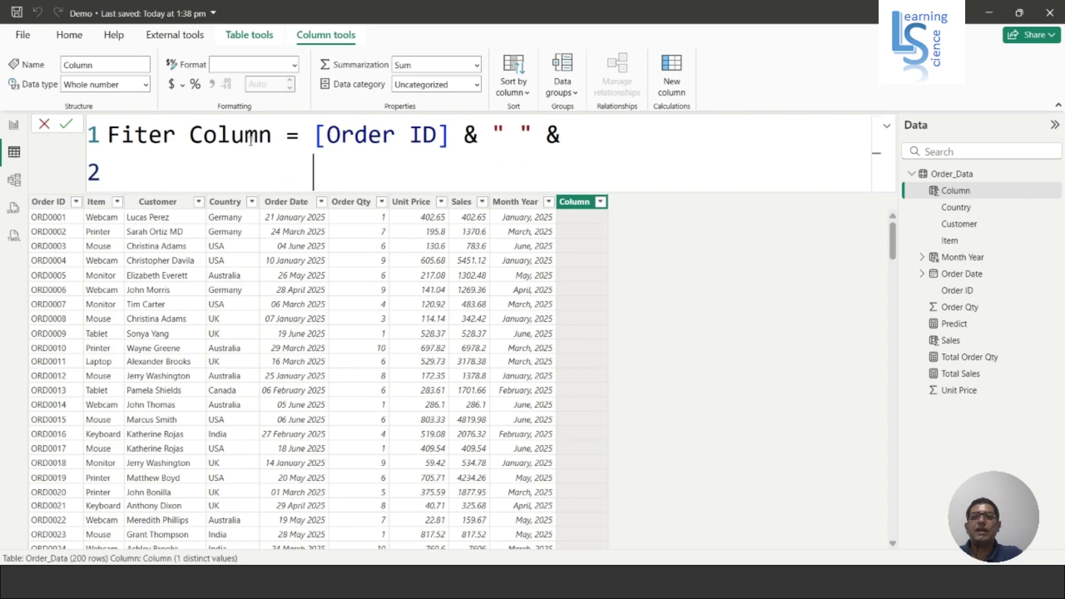
pyautogui.write('[')
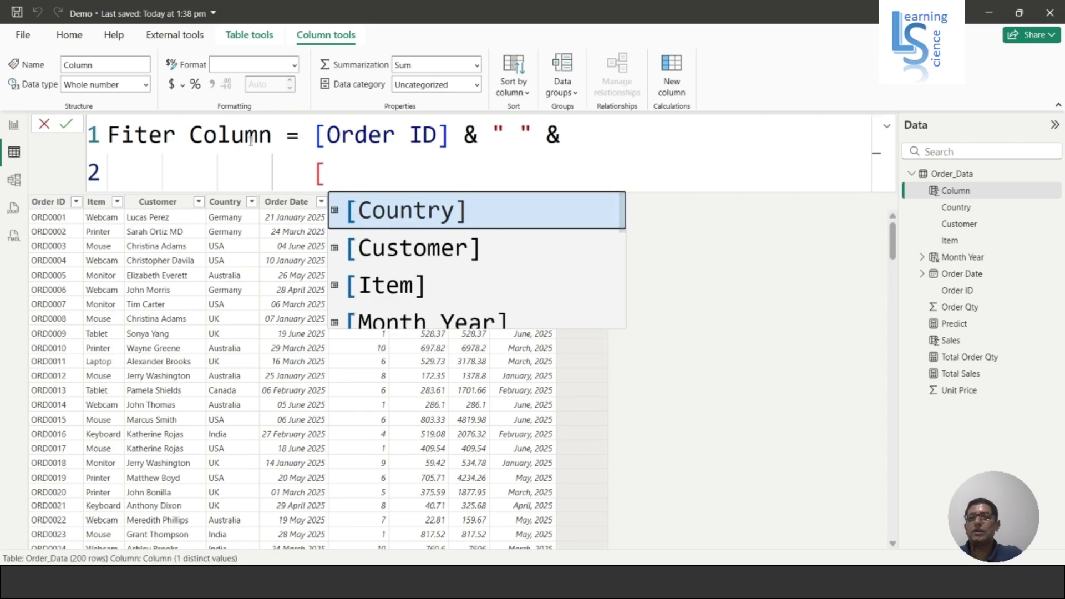
pyautogui.write('Ite')
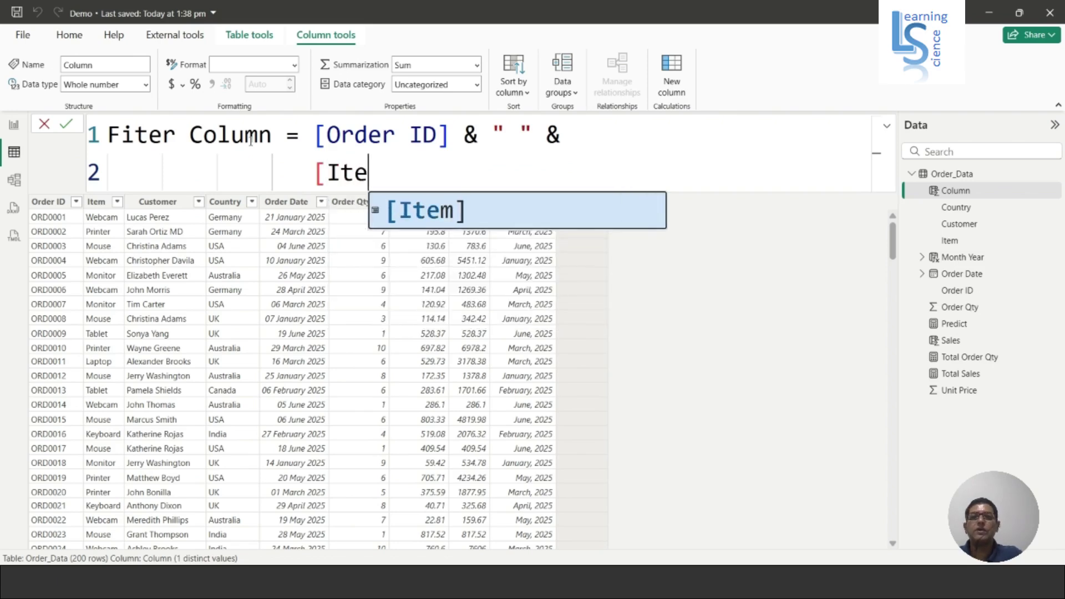
pyautogui.write('m] &')
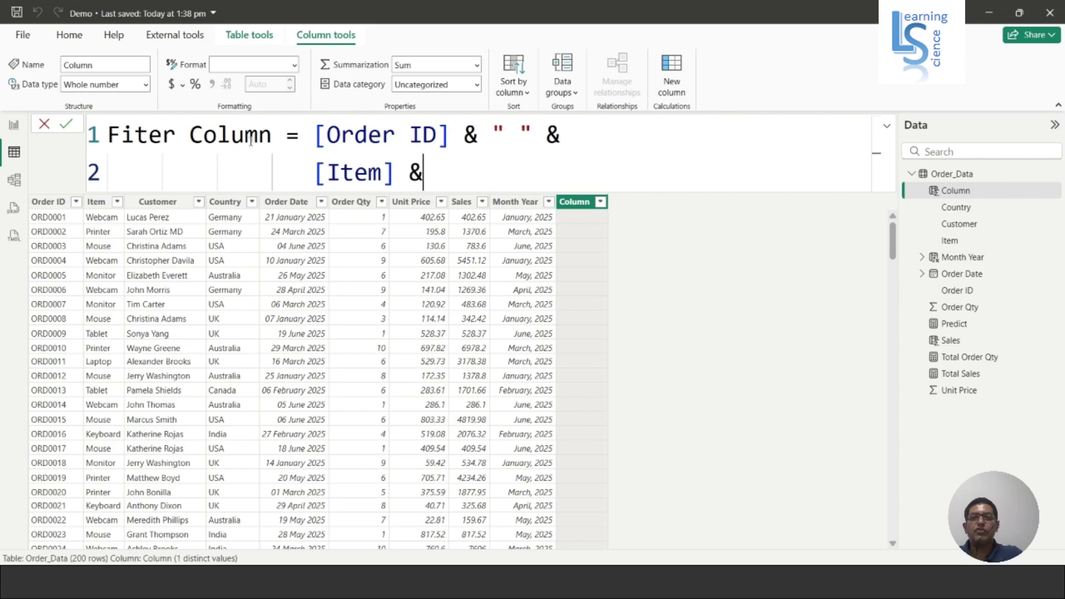
pyautogui.write(' " "')
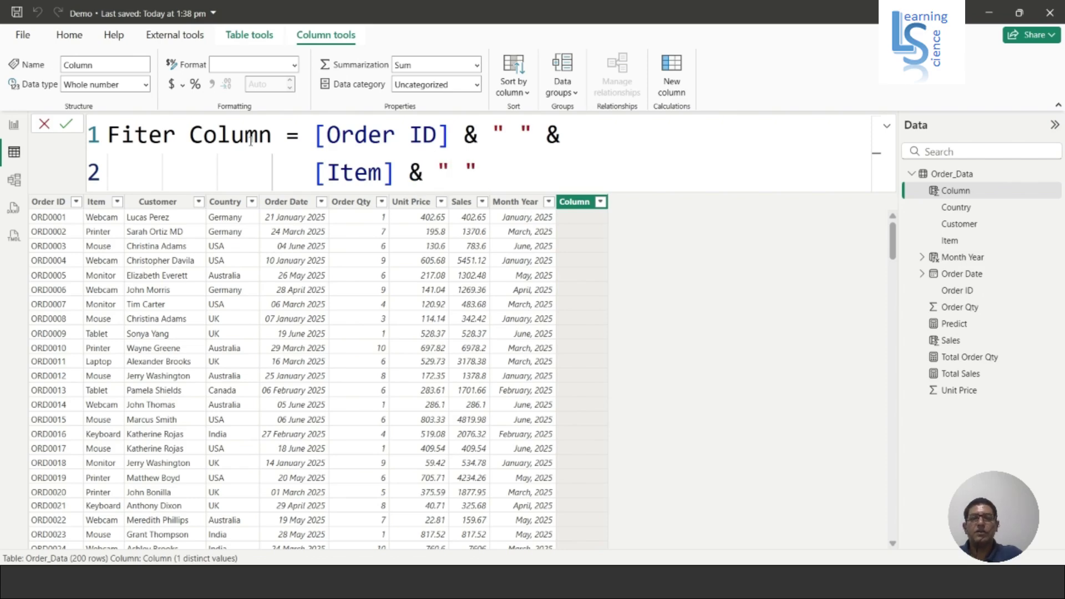
pyautogui.write(' &')
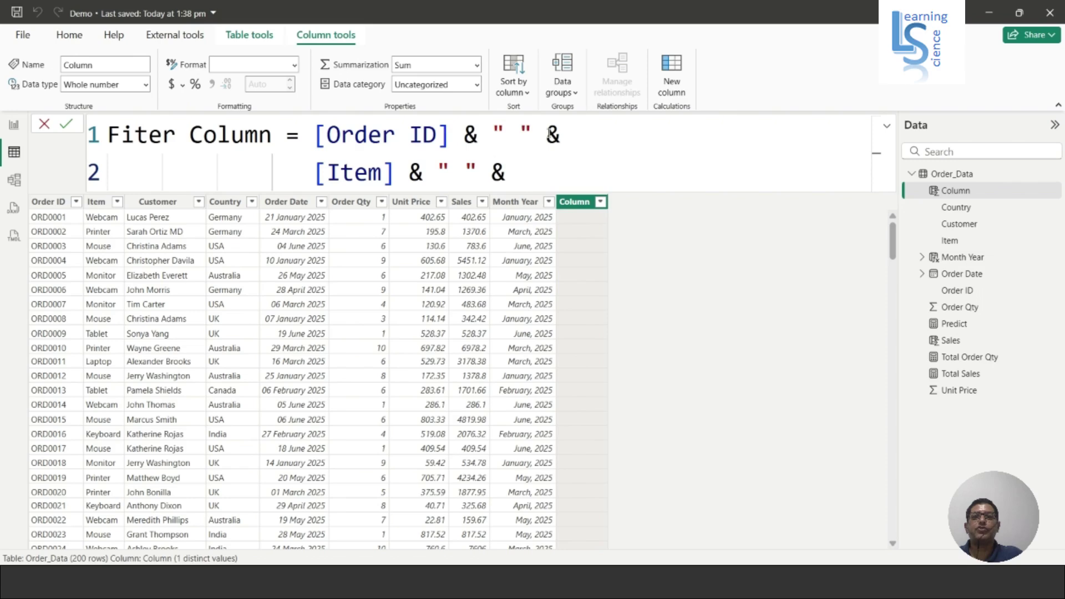
pyautogui.click(465, 135)
pyautogui.moveTo(465, 134); pyautogui.dragTo(478, 134)
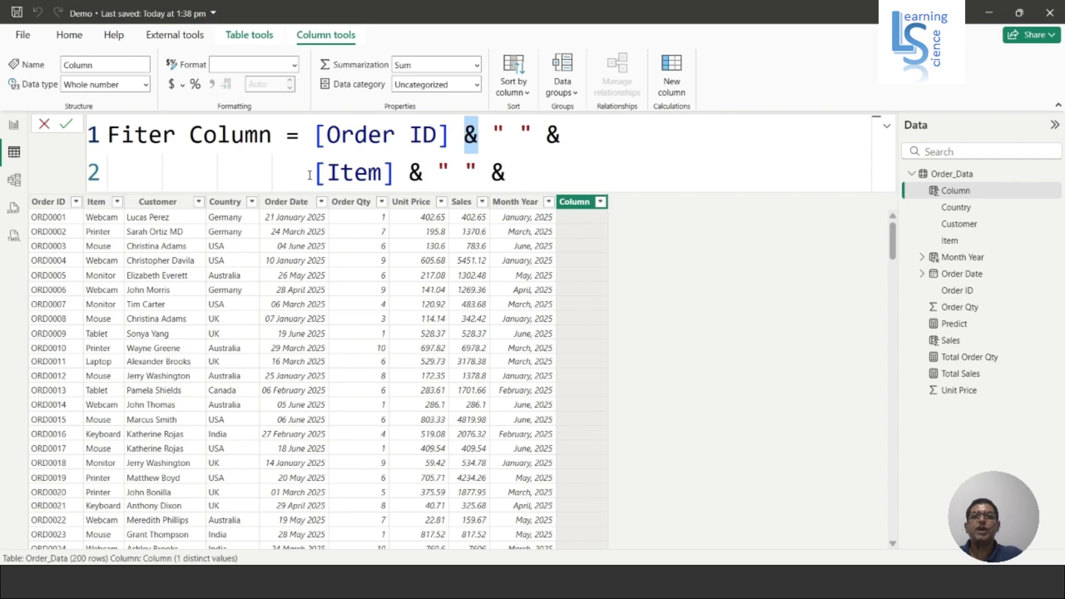
pyautogui.moveTo(317, 172); pyautogui.dragTo(382, 172)
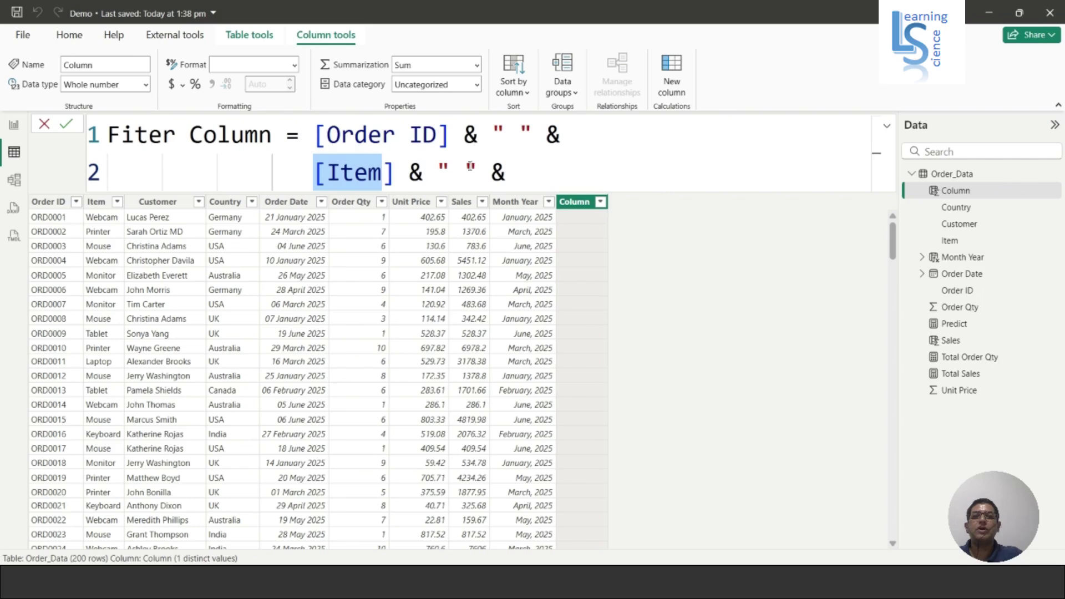
pyautogui.click(515, 174)
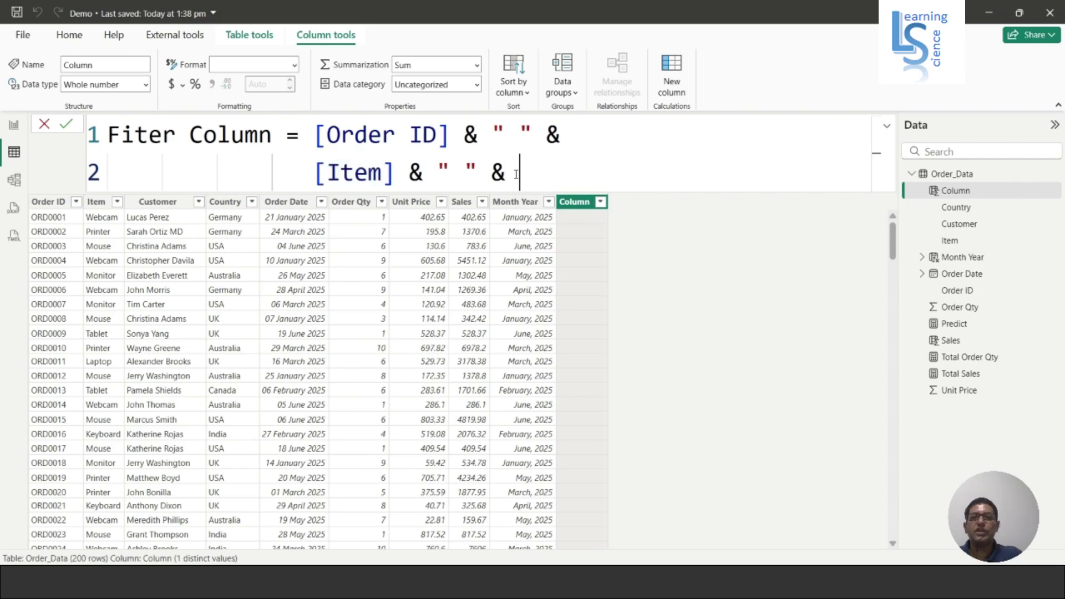
# Continue the formula on an indented third line with the Customer field and a space separator: [Customer] & " " &
pyautogui.hotkey('shift', 'Return')
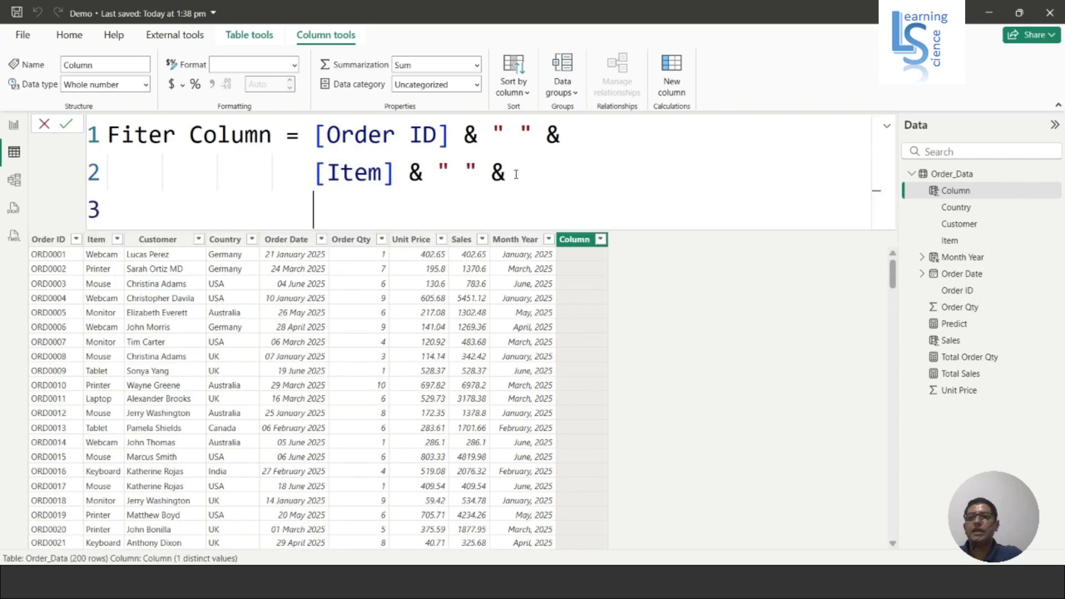
pyautogui.write('[')
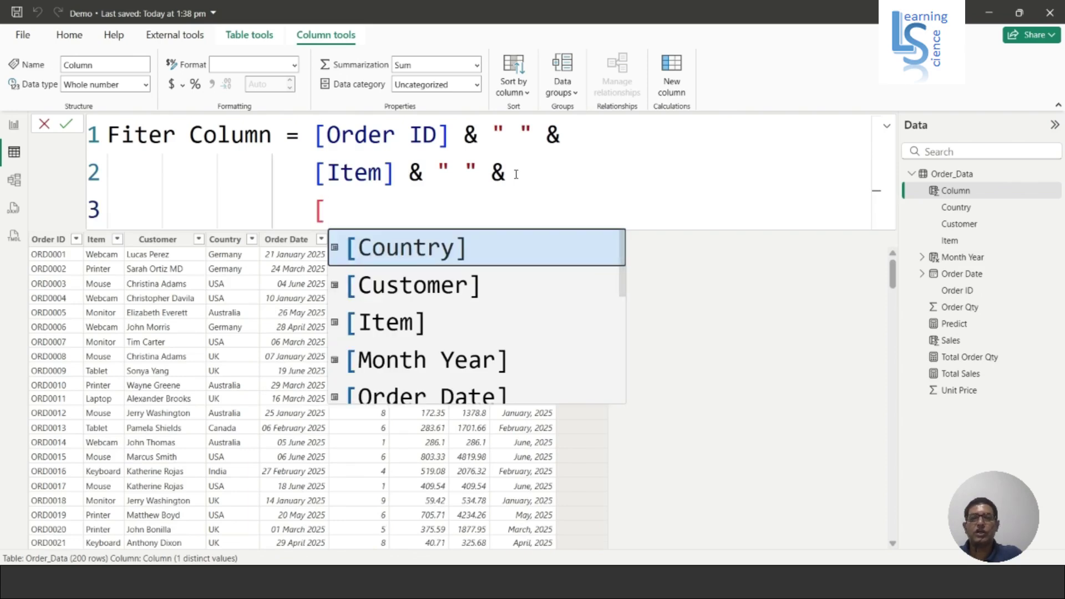
pyautogui.press('Tab')
pyautogui.press('BackSpace')
pyautogui.press('BackSpace')
pyautogui.press('BackSpace')
pyautogui.press('BackSpace')
pyautogui.press('BackSpace')
pyautogui.press('BackSpace')
pyautogui.press('BackSpace')
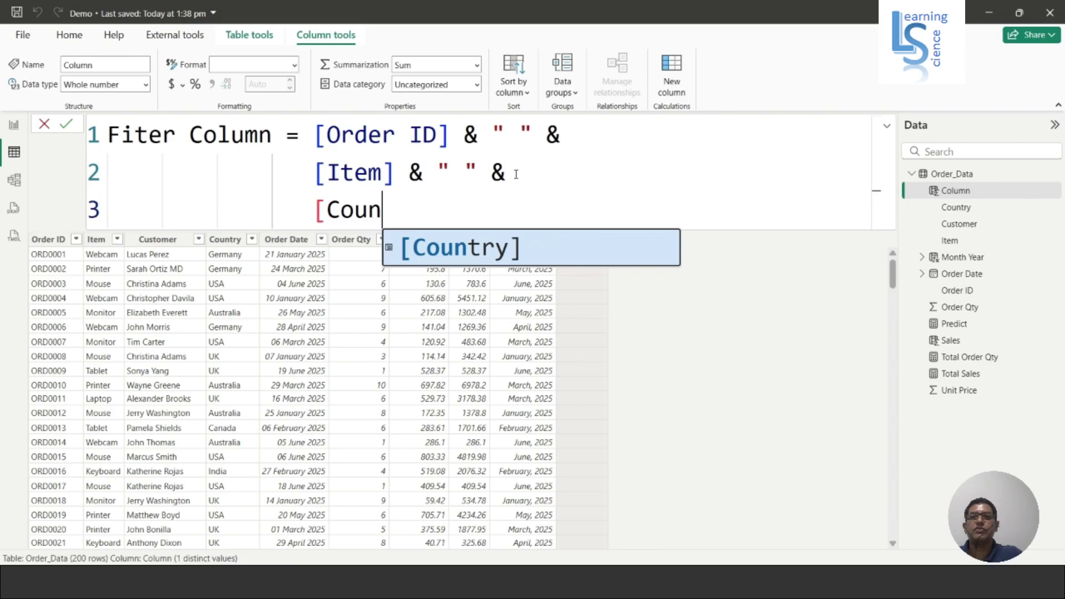
pyautogui.press('Down')
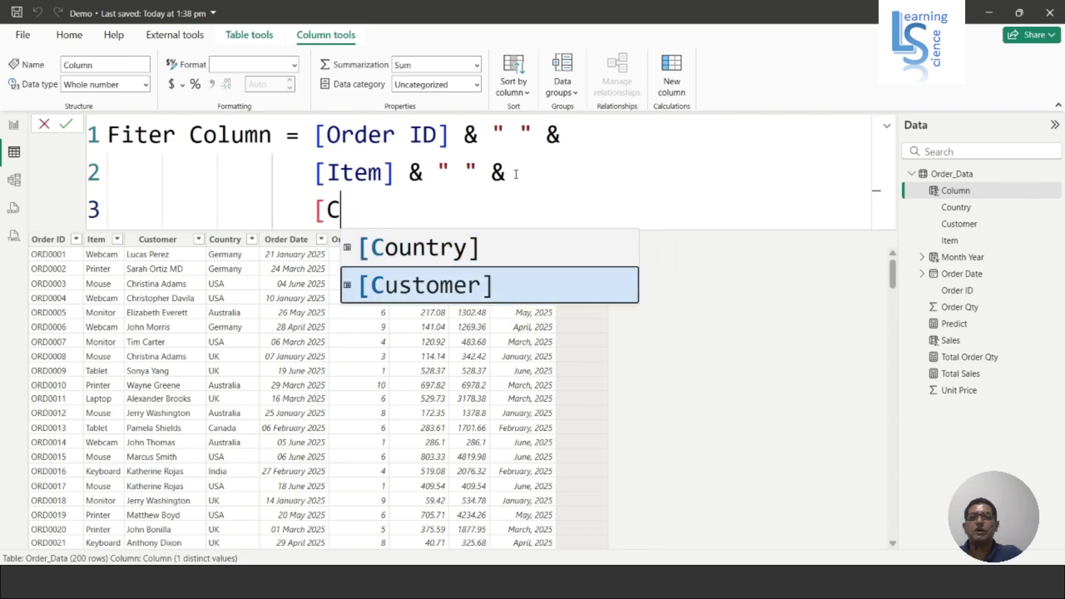
pyautogui.press('Tab')
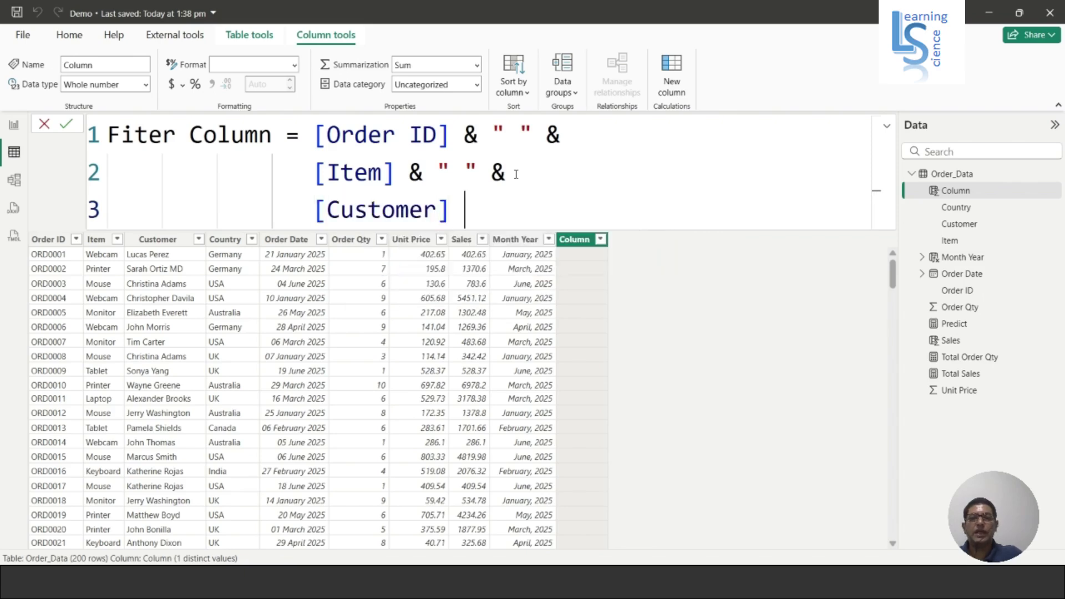
pyautogui.write('& " " ')
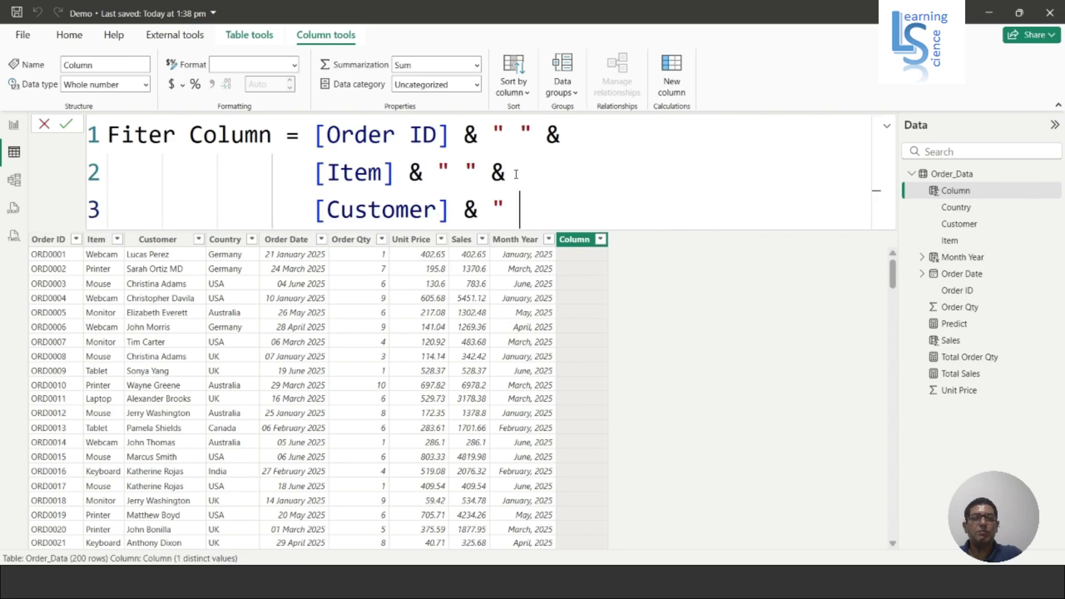
pyautogui.write('&')
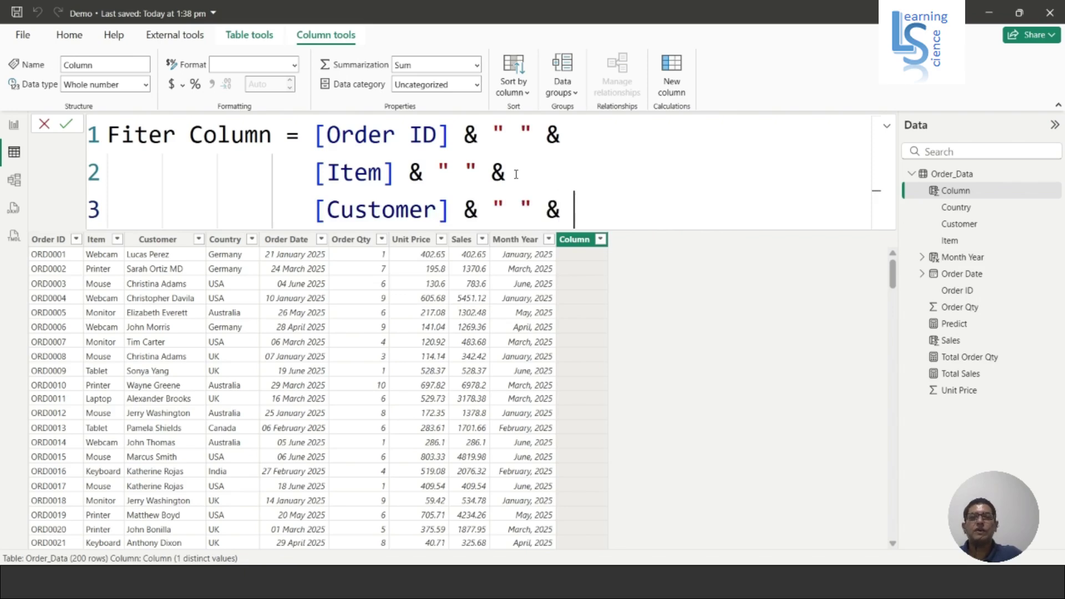
# Finish the formula with the Country field on an indented fourth line and commit the calculated column
pyautogui.hotkey('shift', 'Return')
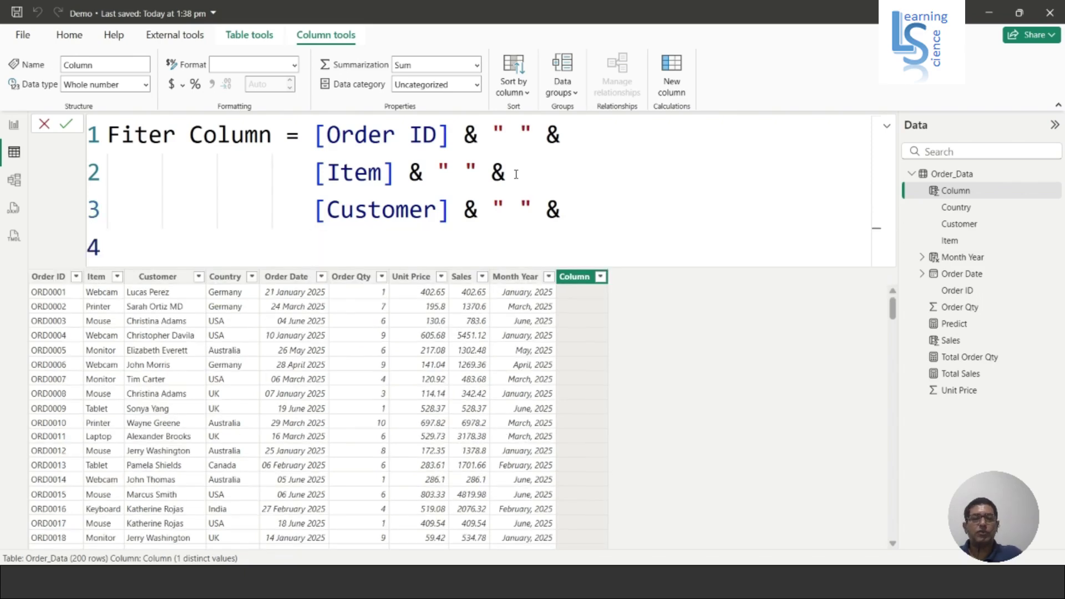
pyautogui.write('[')
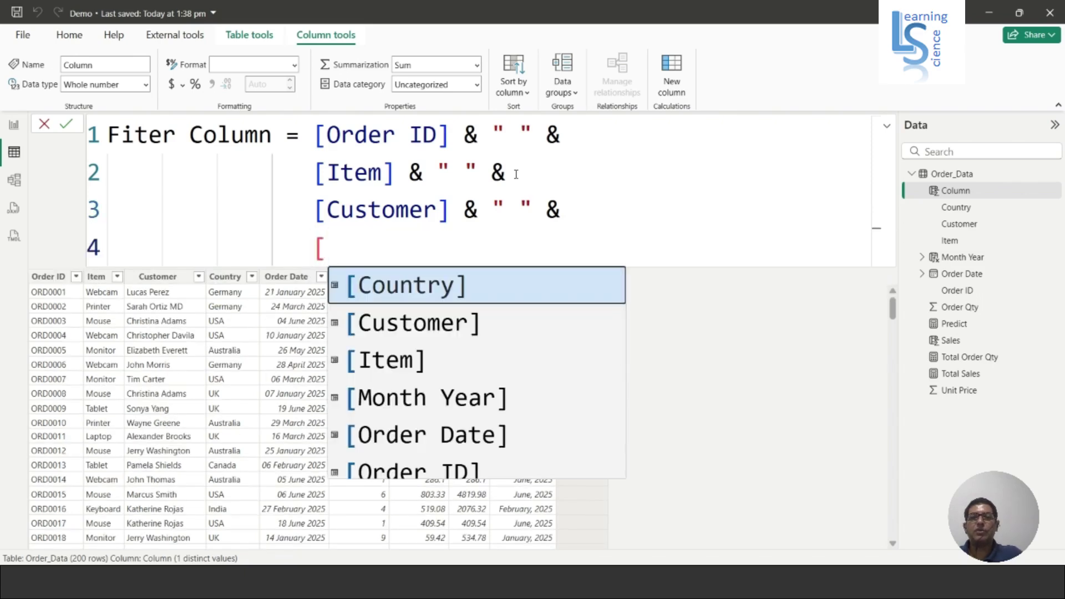
pyautogui.press('Tab')
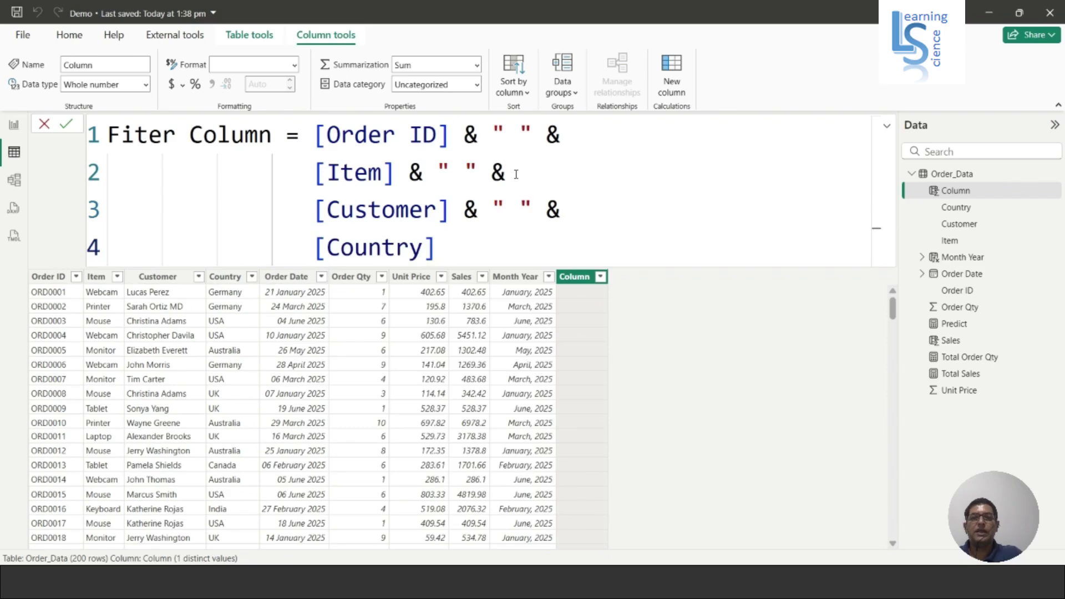
pyautogui.press('BackSpace')
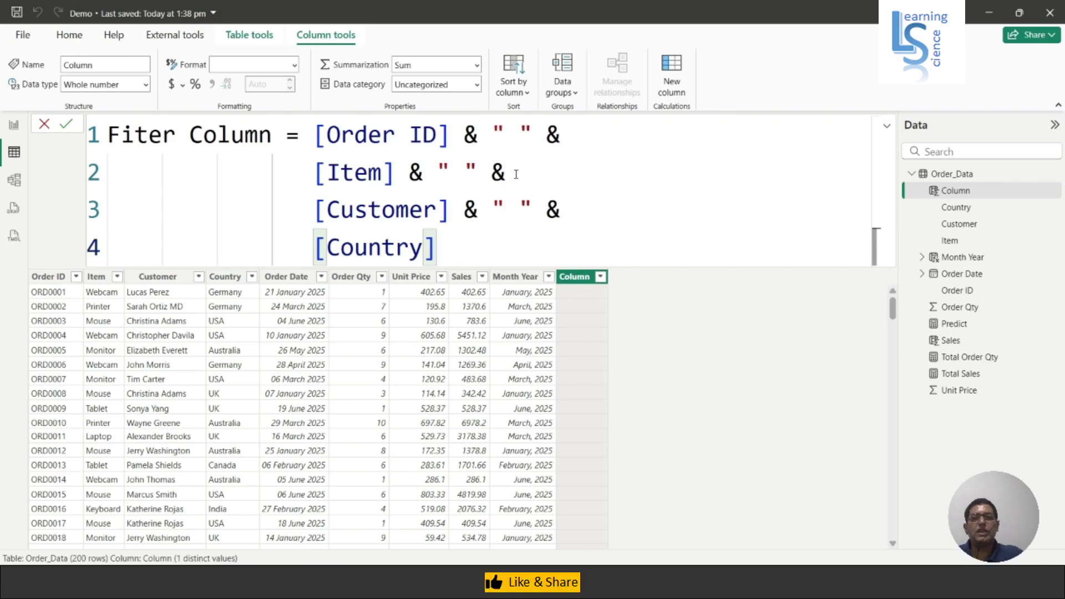
pyautogui.press('Return')
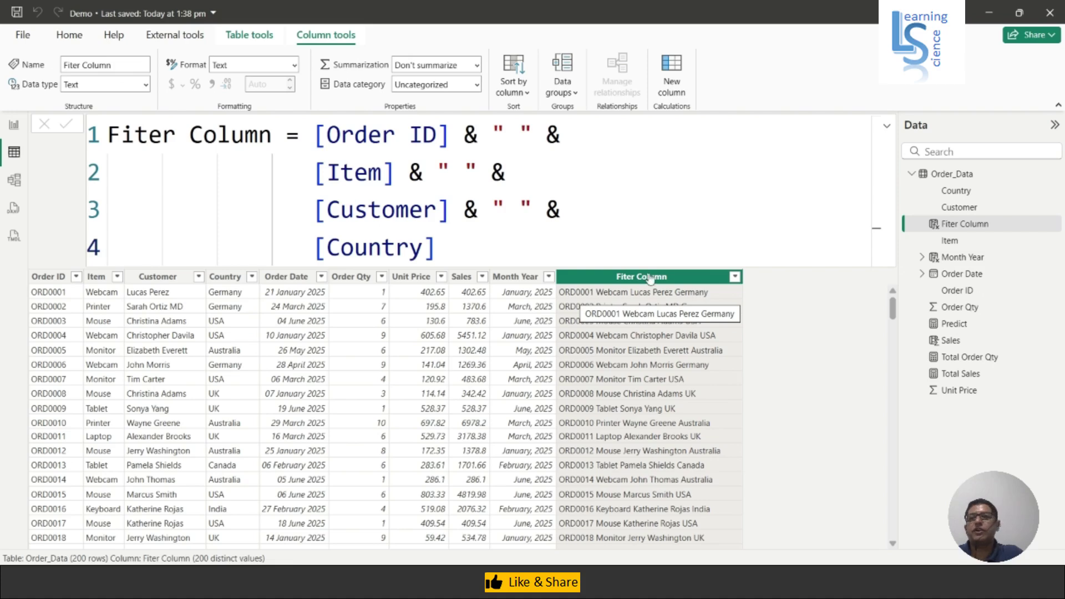
# Return to the report view and check the Text slicer visual setting among the global preview features, leaving the options unchanged
pyautogui.click(15, 128)
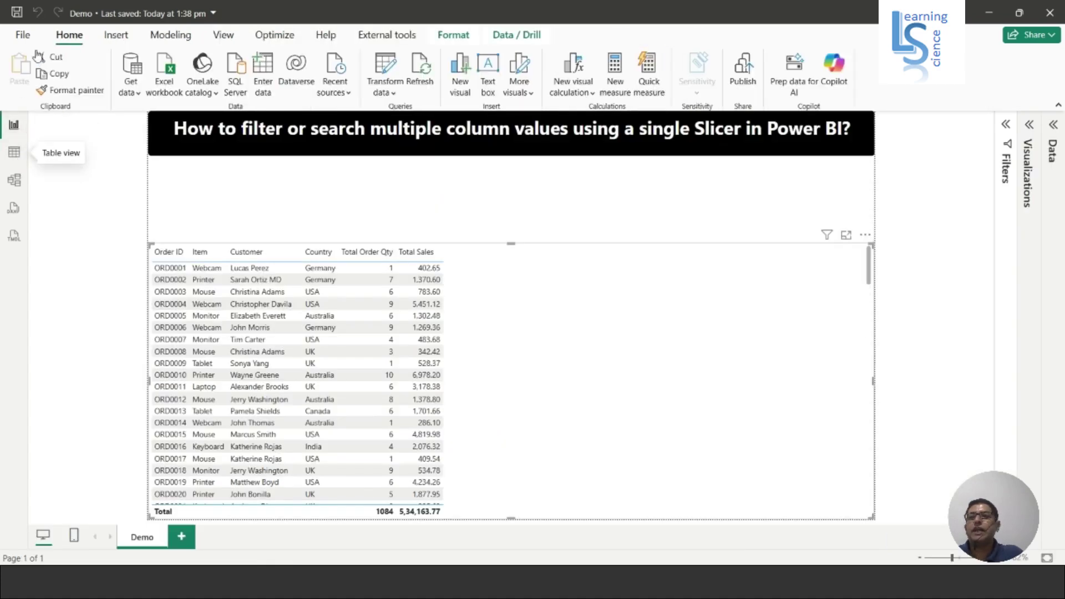
pyautogui.click(24, 36)
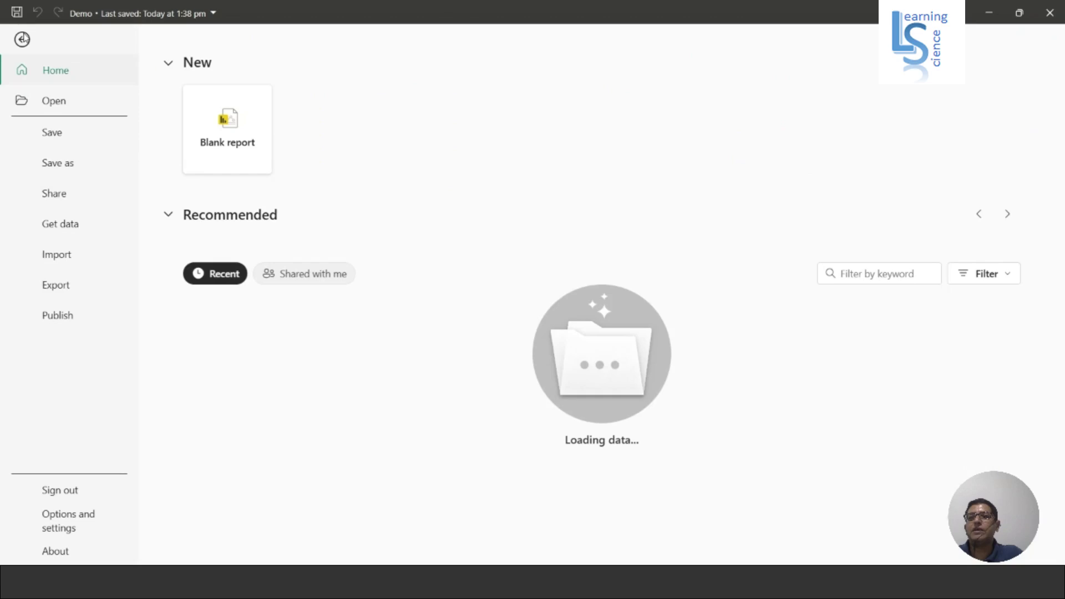
pyautogui.click(66, 520)
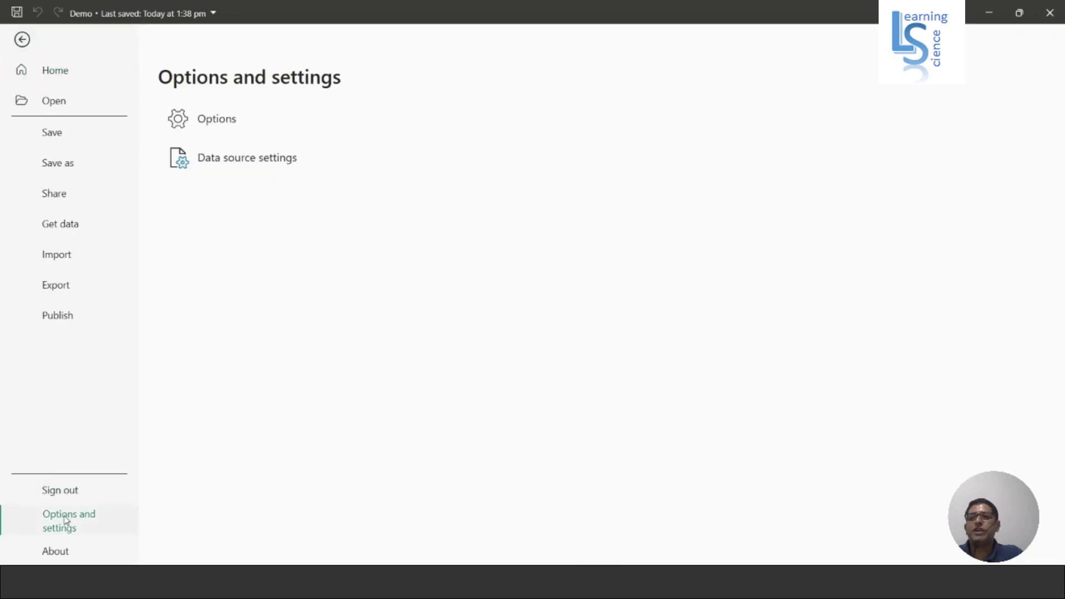
pyautogui.click(223, 121)
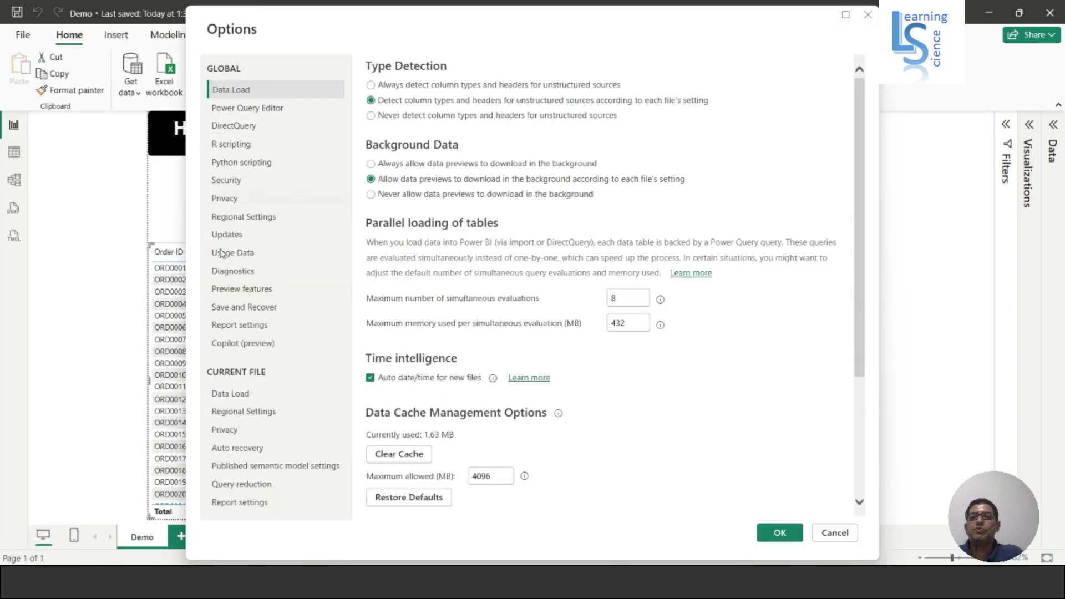
pyautogui.click(252, 290)
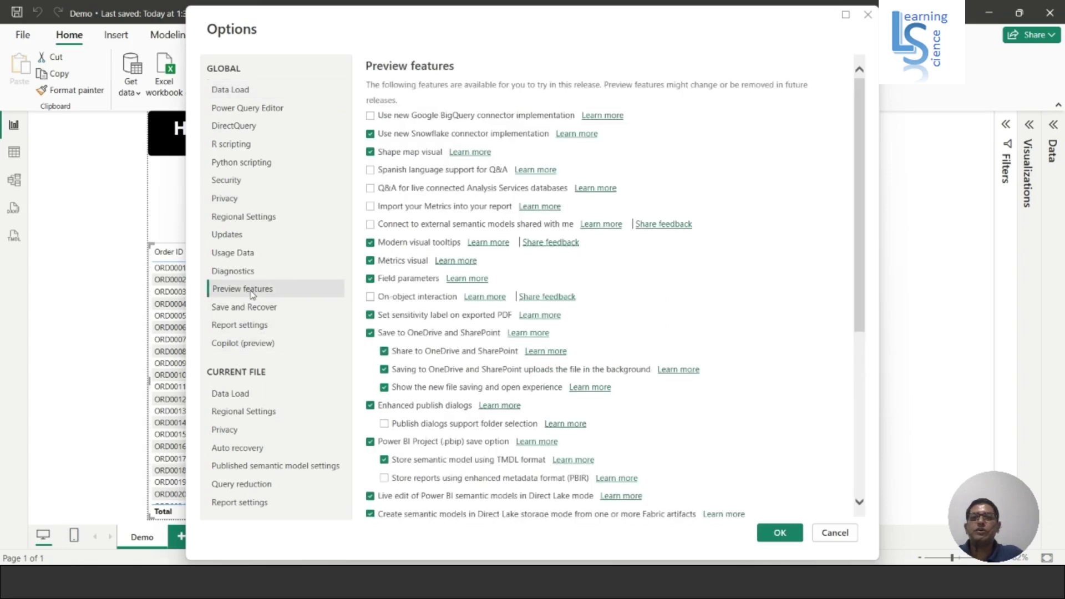
pyautogui.scroll(-5, 580, 295)
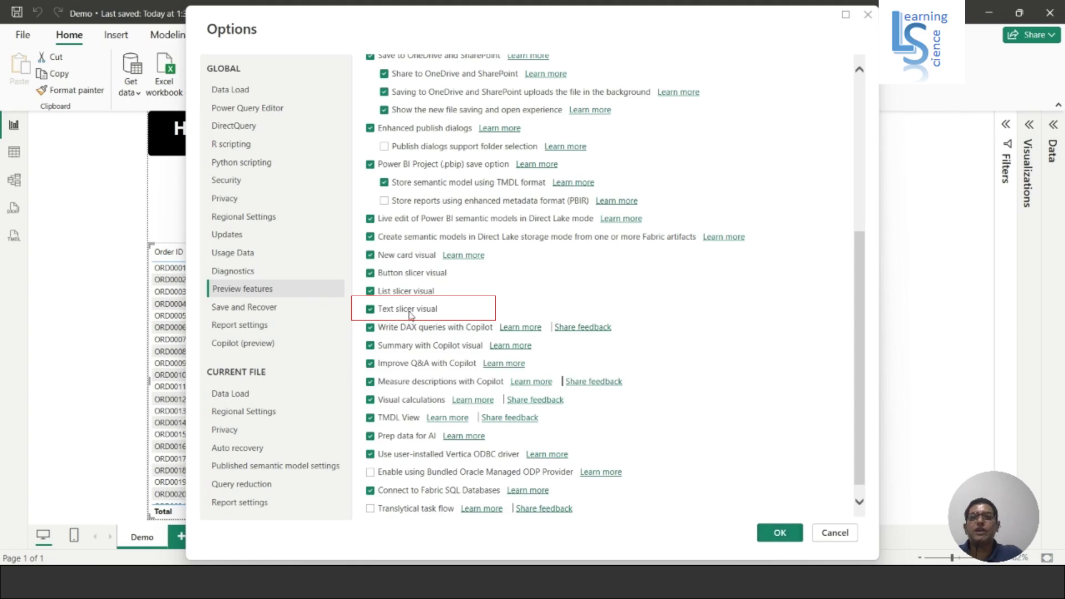
pyautogui.click(834, 533)
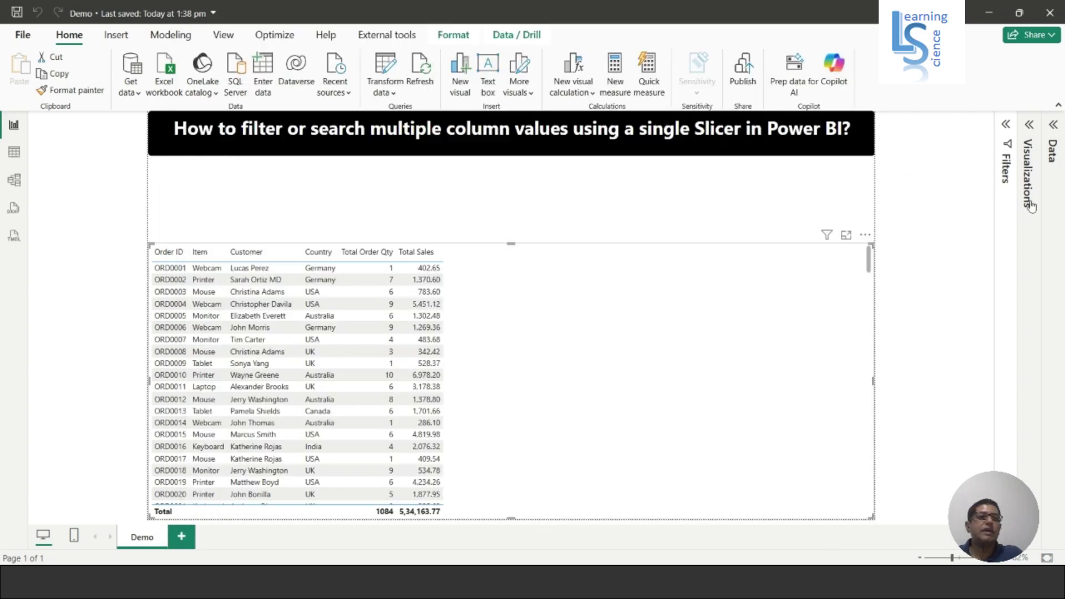
# Add a text slicer to the report page and shrink it to a narrow strip between the title and the table
pyautogui.click(1030, 126)
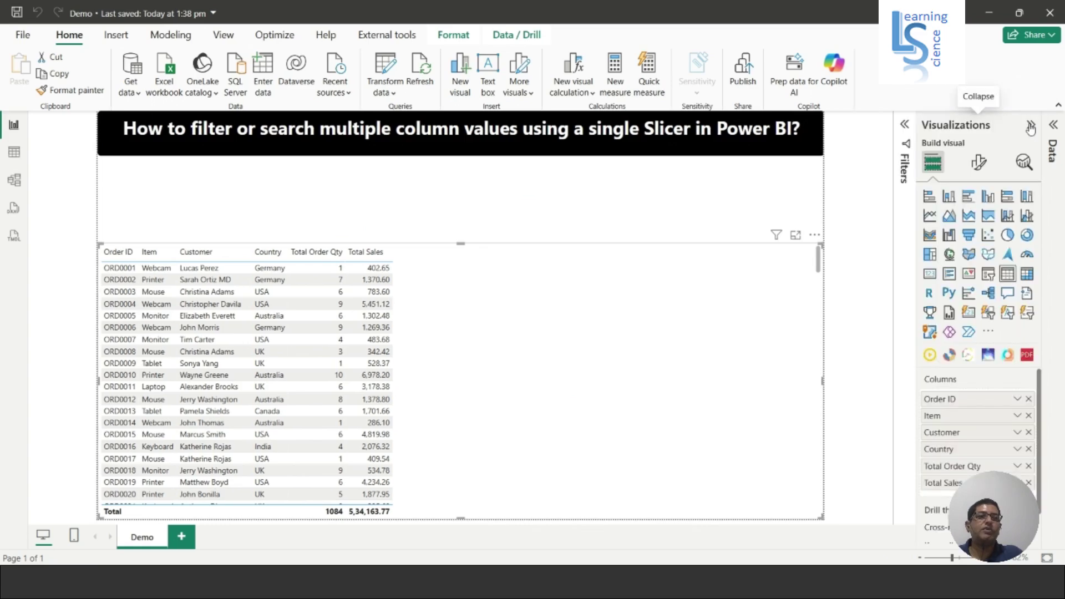
pyautogui.click(1008, 314)
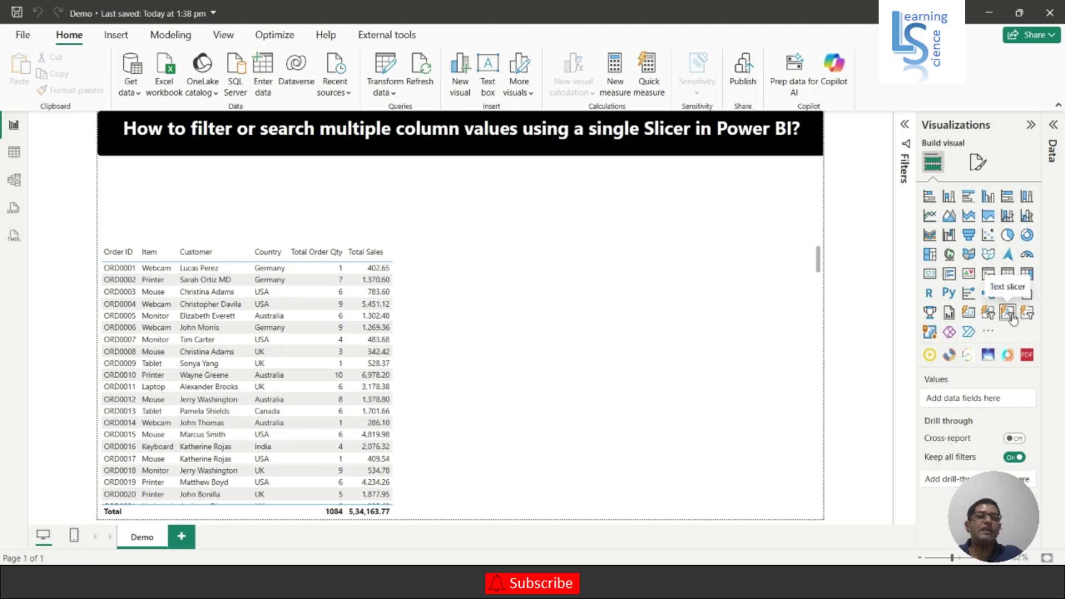
pyautogui.click(1009, 314)
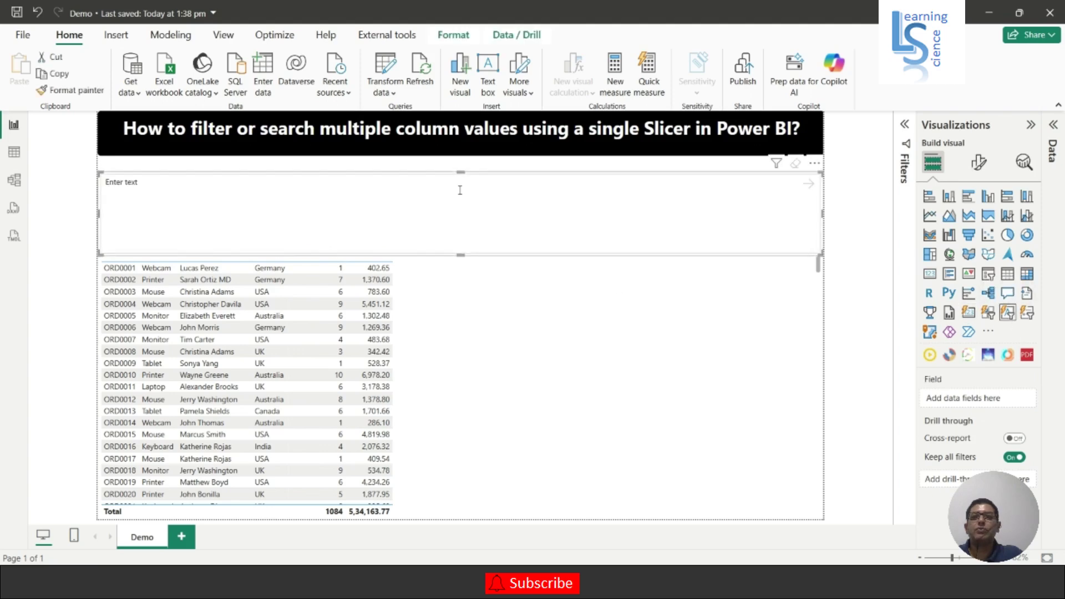
pyautogui.click(460, 174)
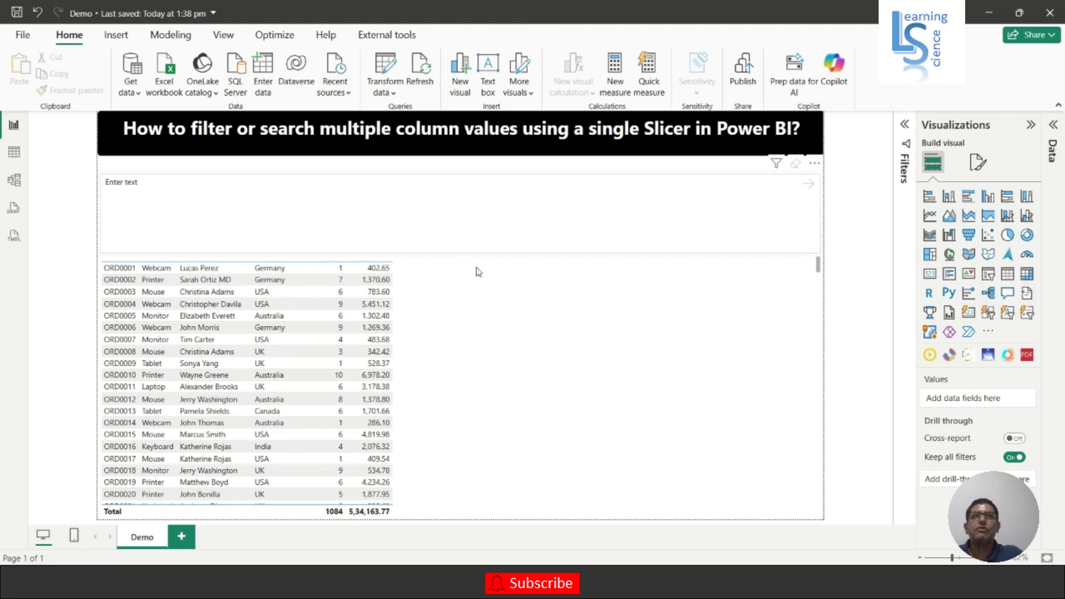
pyautogui.click(471, 245)
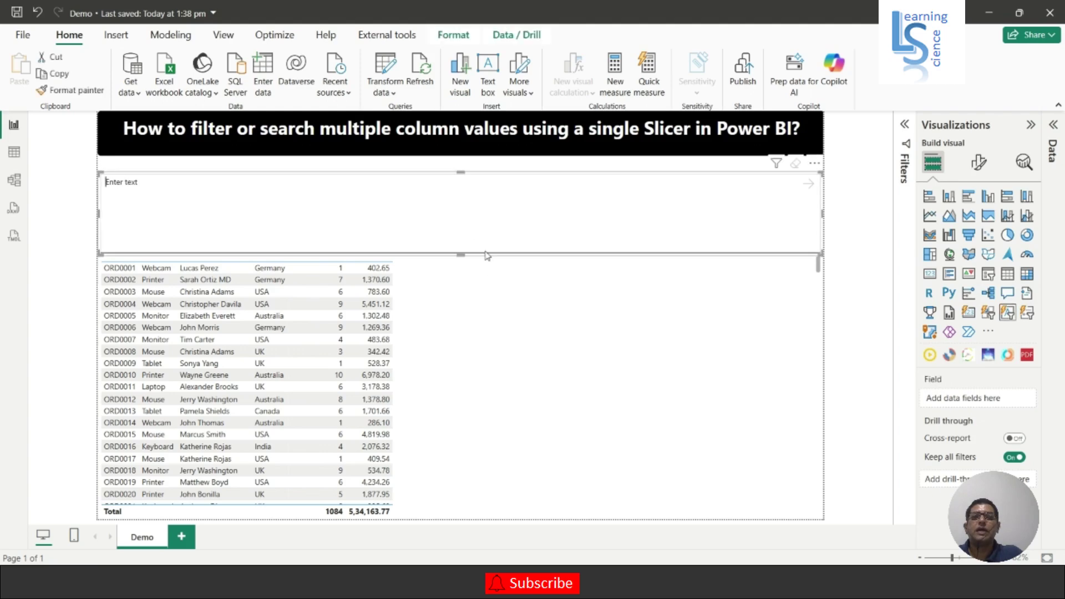
pyautogui.moveTo(462, 252); pyautogui.dragTo(495, 207)
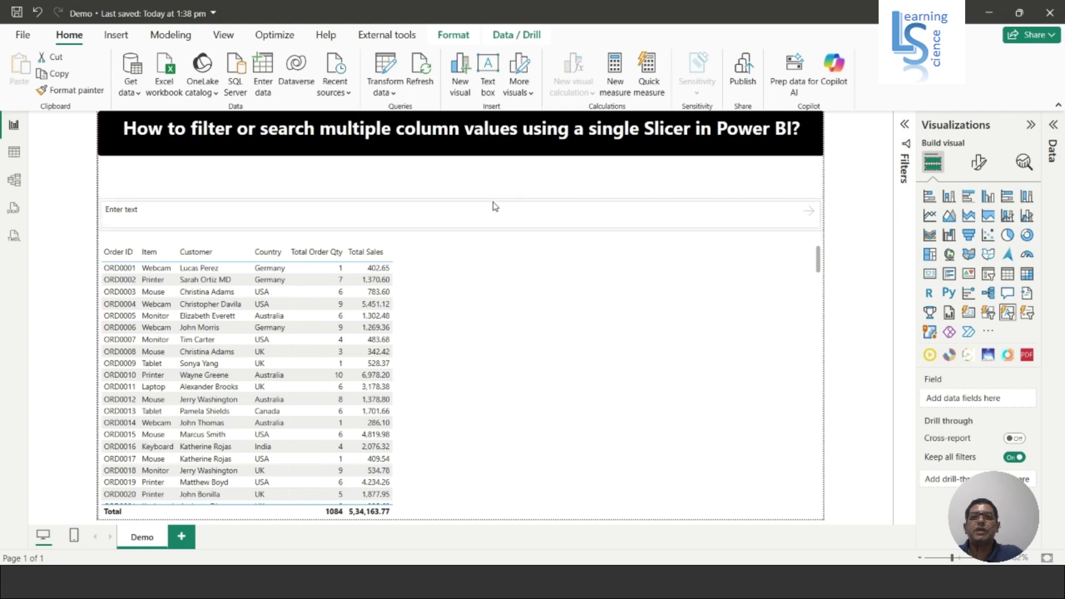
# Assign the Fiter Column from Order_Data as the text slicer's field
pyautogui.click(1031, 124)
pyautogui.click(1058, 126)
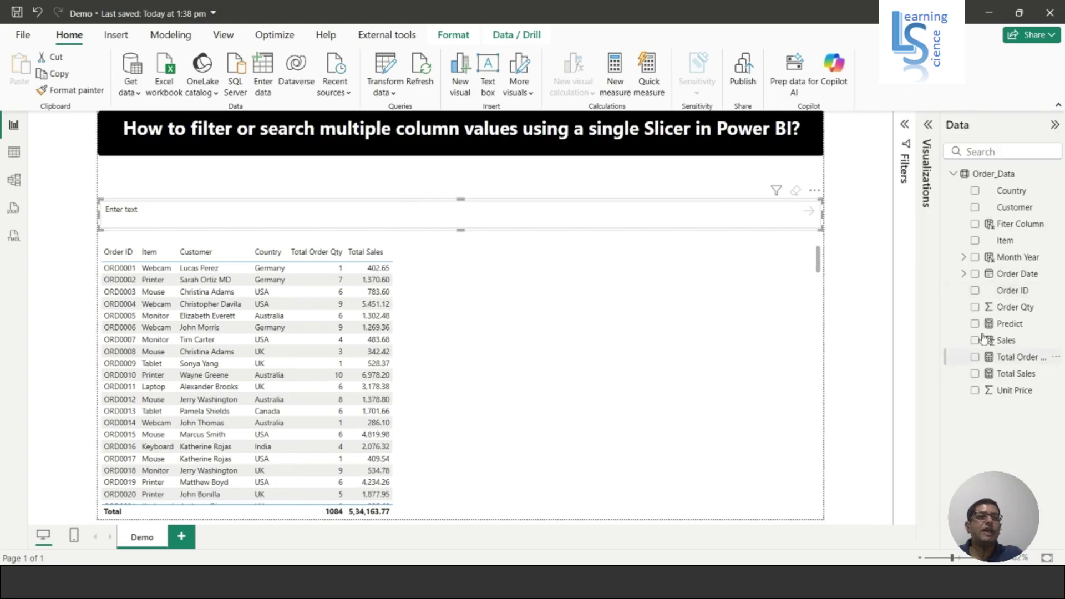
pyautogui.click(930, 126)
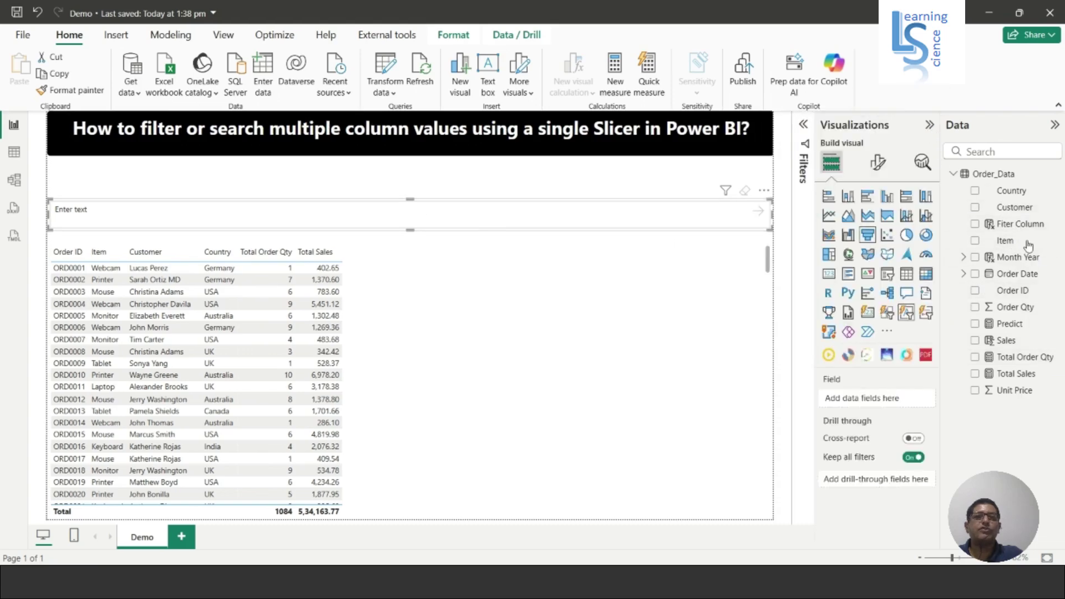
pyautogui.moveTo(1013, 225); pyautogui.dragTo(862, 406)
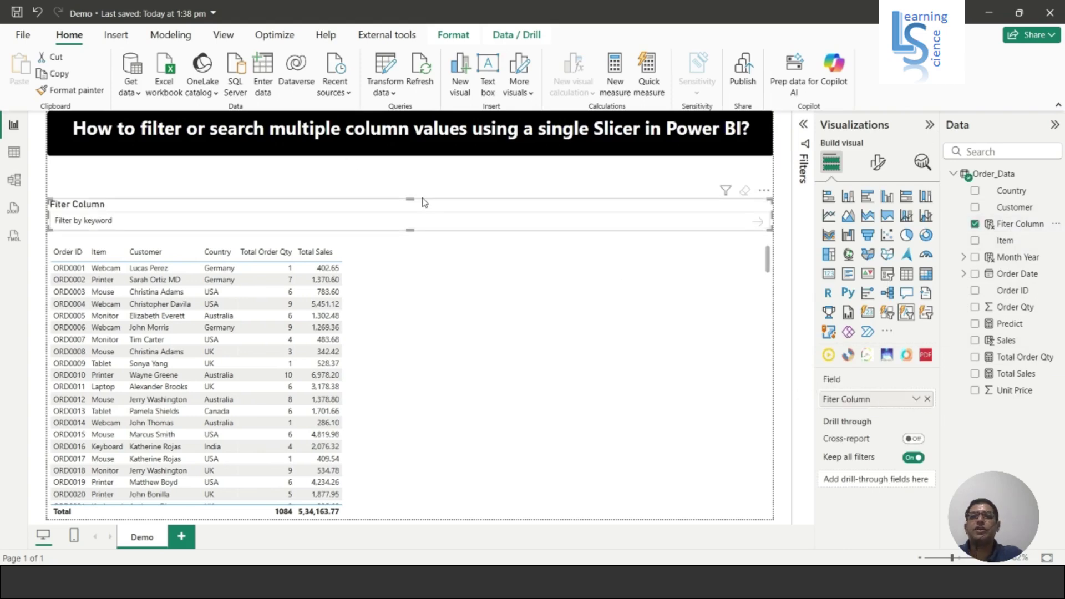
# Extend the text slicer's height slightly upward towards the title and collapse the data and visualization panes
pyautogui.press('Escape')
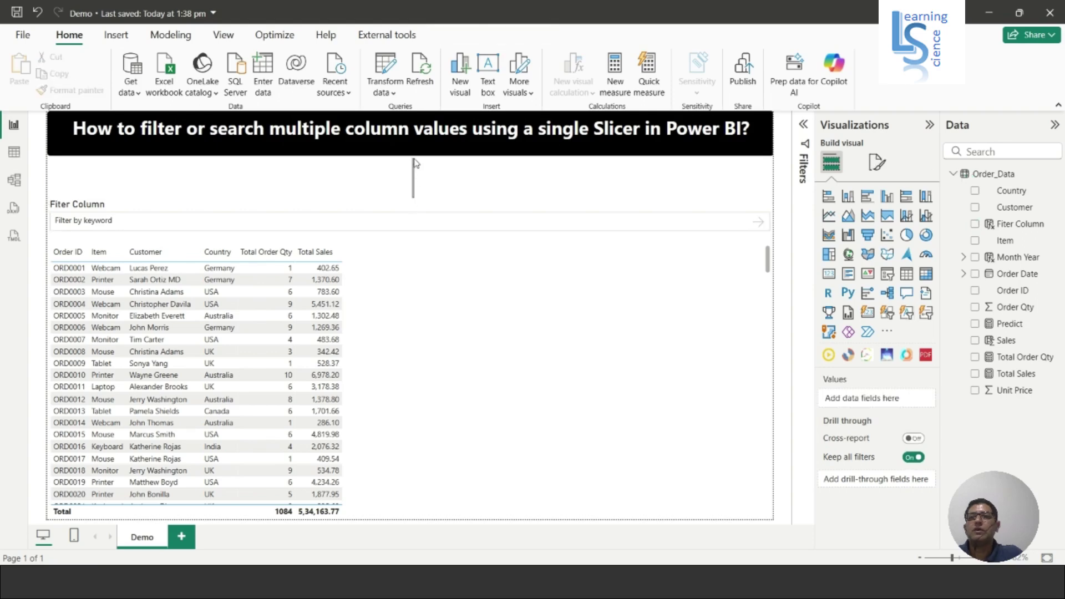
pyautogui.click(411, 204)
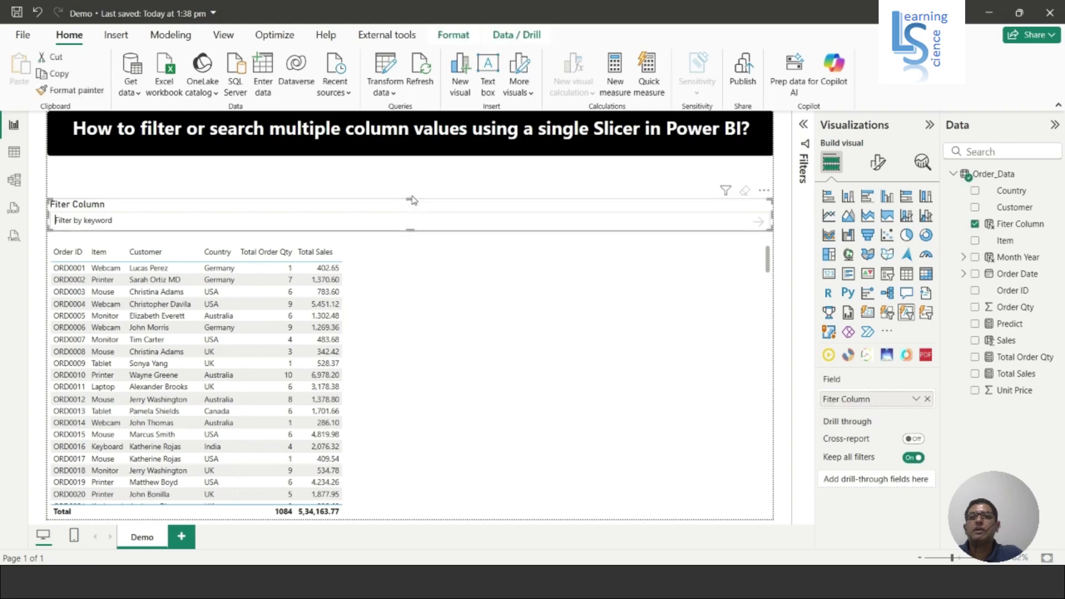
pyautogui.moveTo(412, 197); pyautogui.dragTo(410, 182)
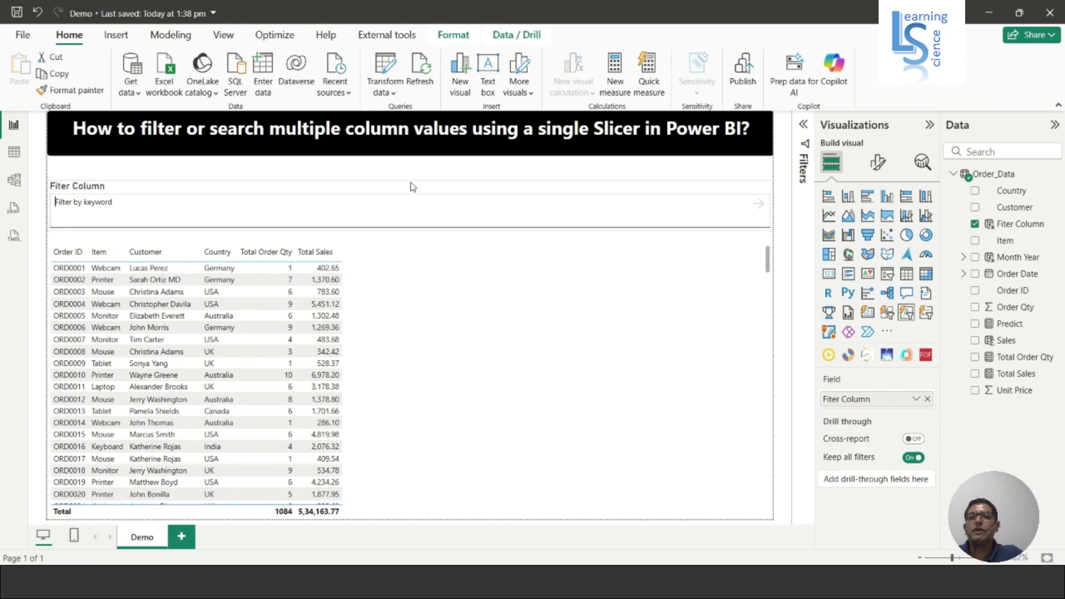
pyautogui.click(1054, 125)
pyautogui.click(1029, 126)
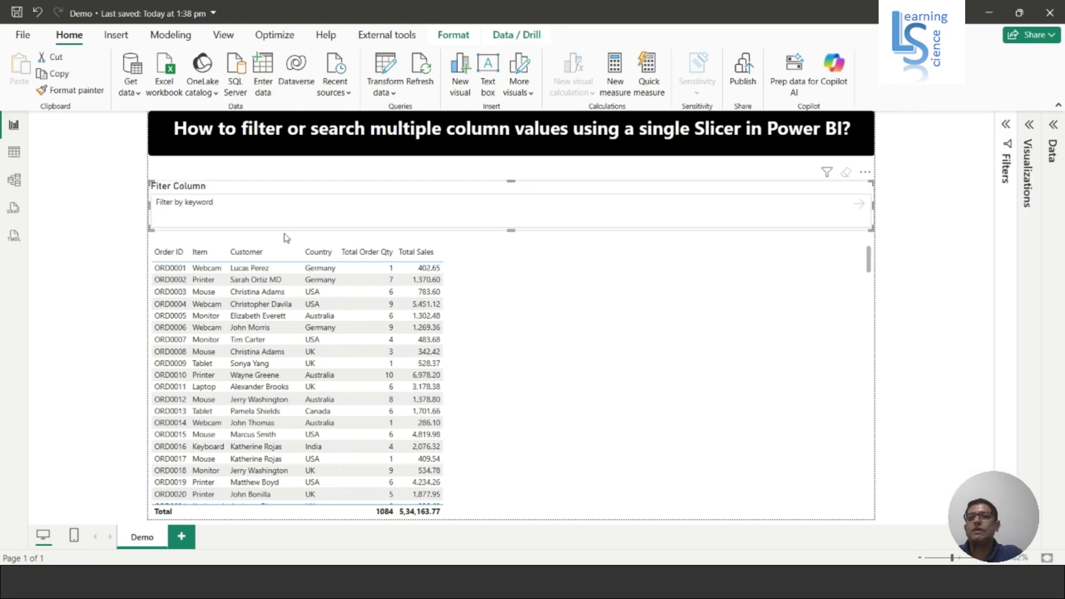
# Filter the table through the text slicer by entering and applying the order ID of the table's fifth row
pyautogui.click(197, 202)
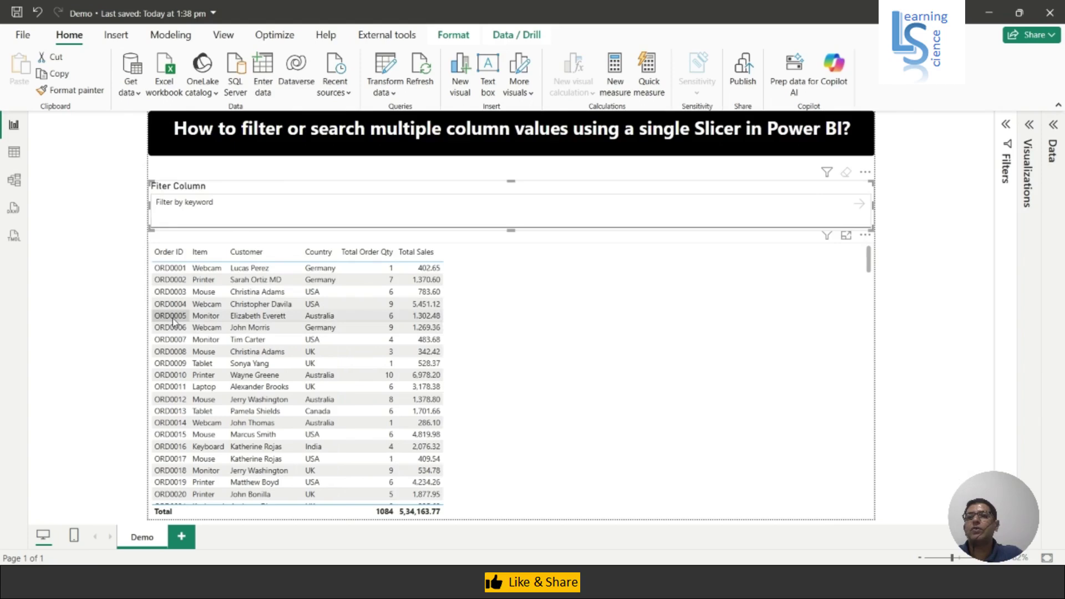
pyautogui.click(202, 206)
pyautogui.write('ORD0005')
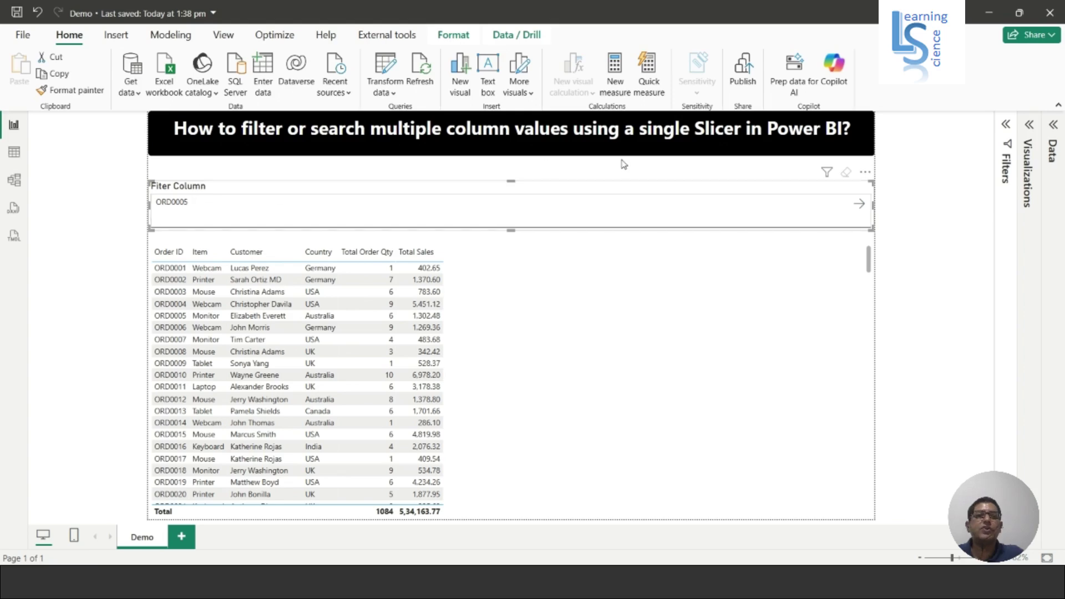
pyautogui.click(859, 207)
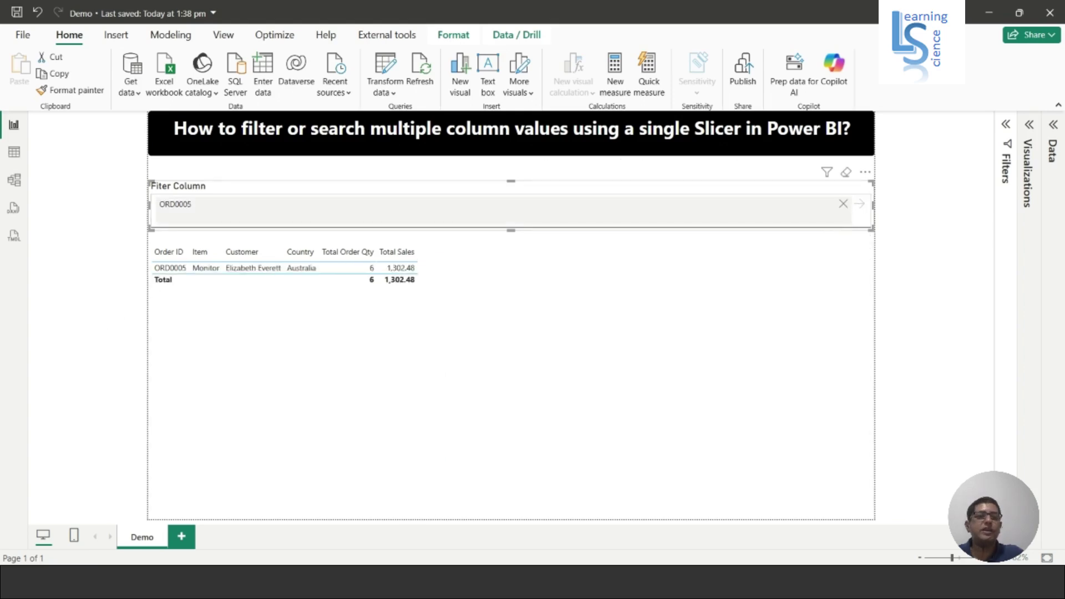
# Clear the order ID keyword and filter the table through the text slicer by the first name of the seventh row's customer
pyautogui.moveTo(951, 559); pyautogui.dragTo(965, 561)
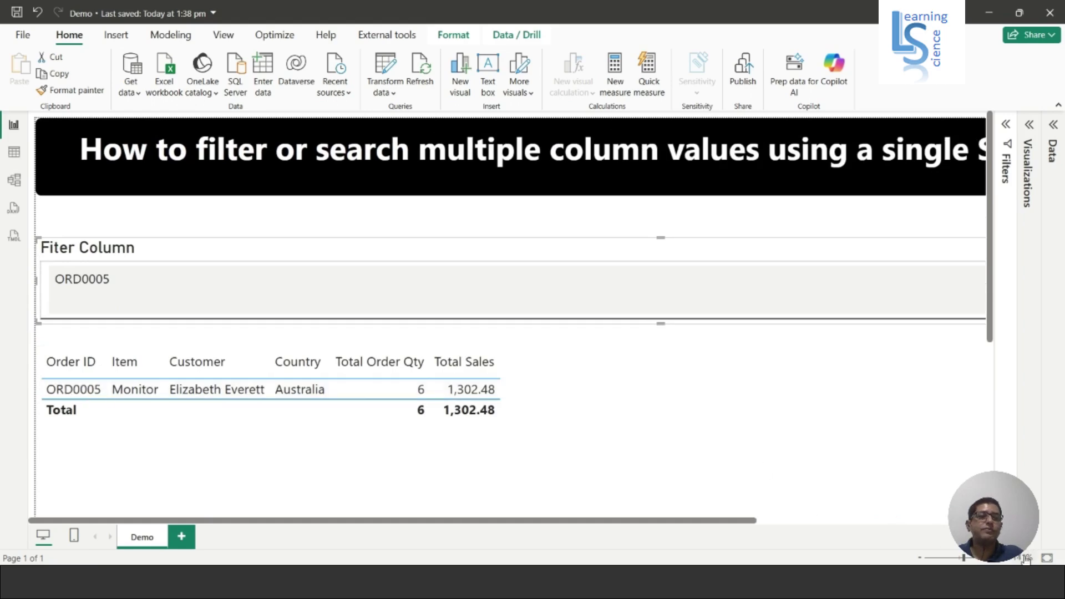
pyautogui.click(1047, 558)
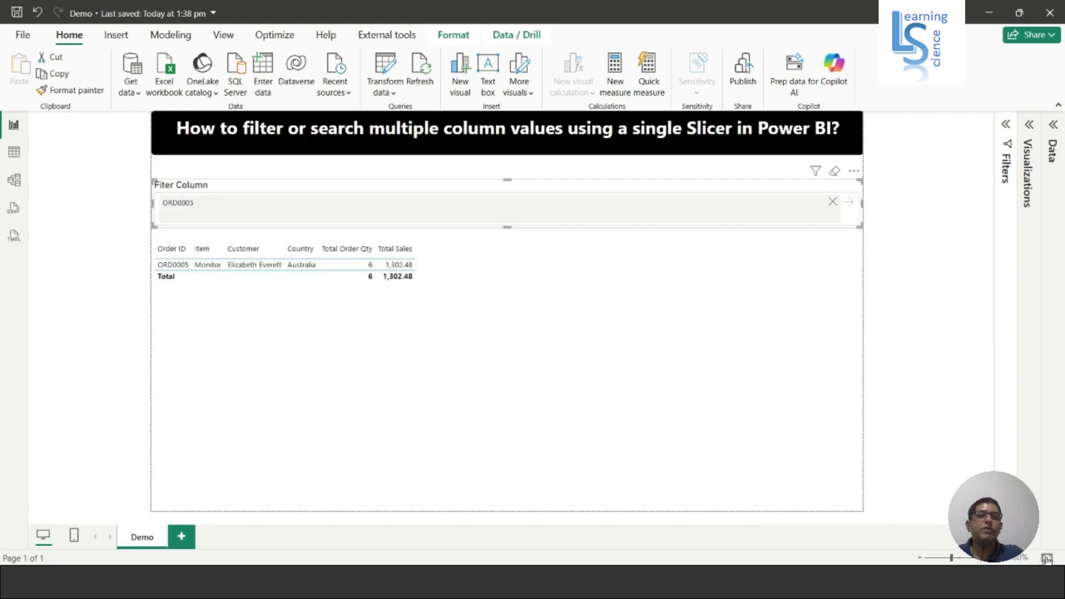
pyautogui.click(841, 204)
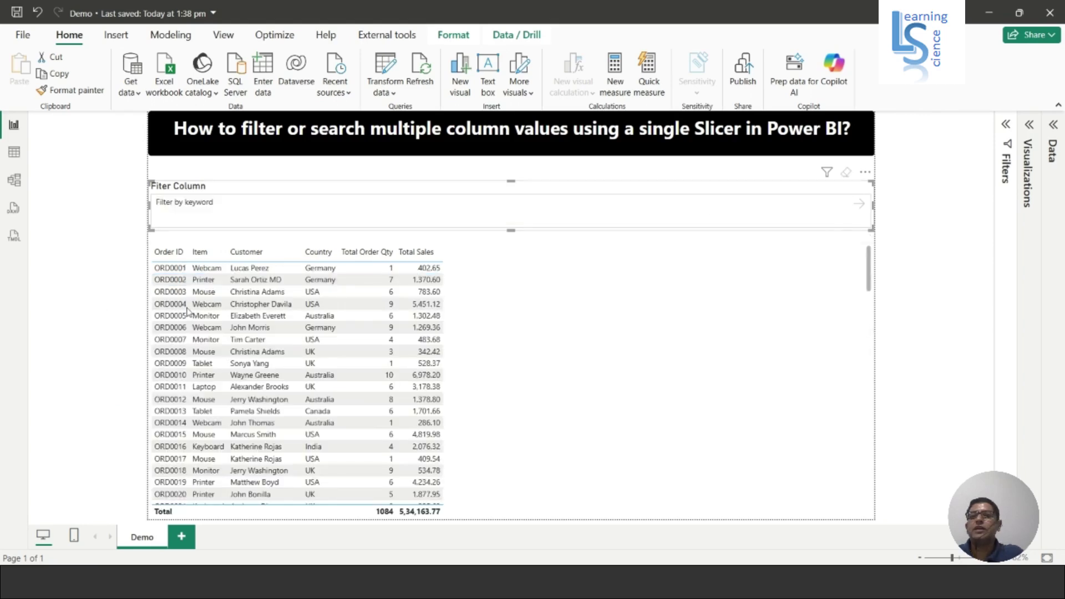
pyautogui.click(196, 206)
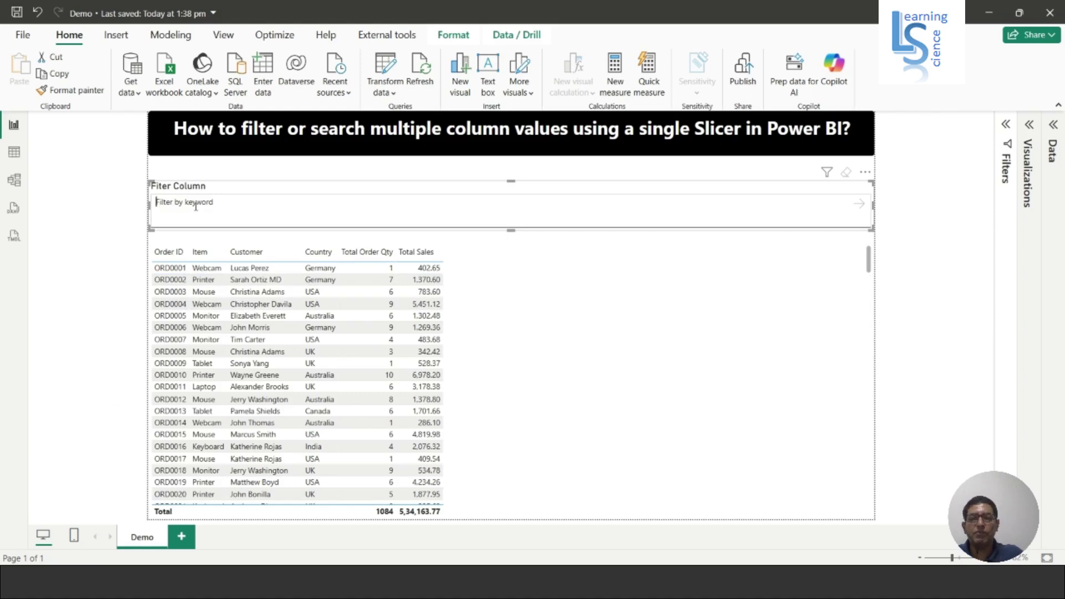
pyautogui.write('Tim')
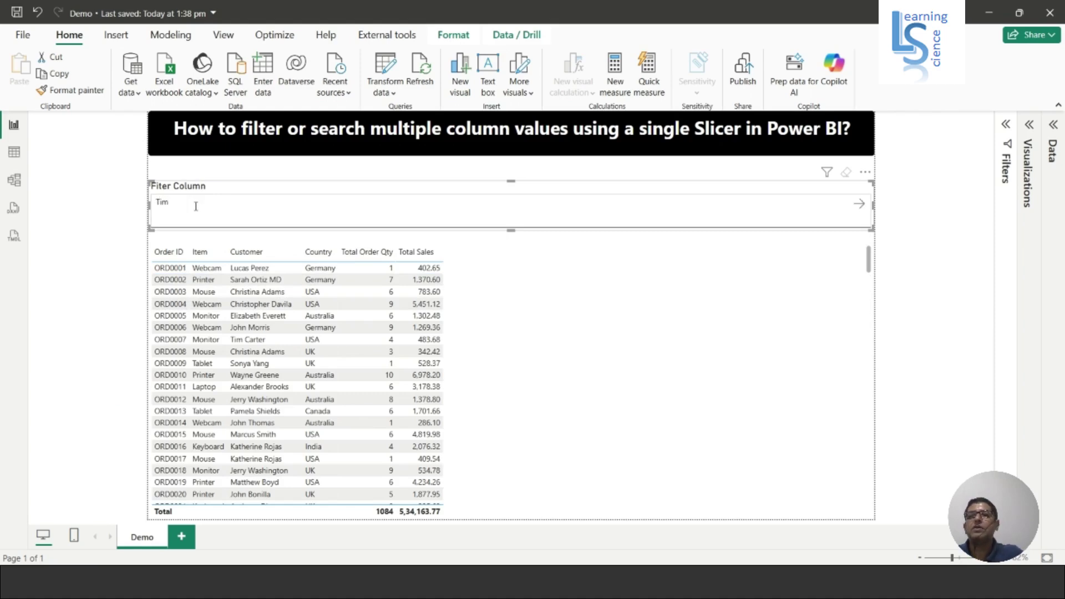
pyautogui.press('Return')
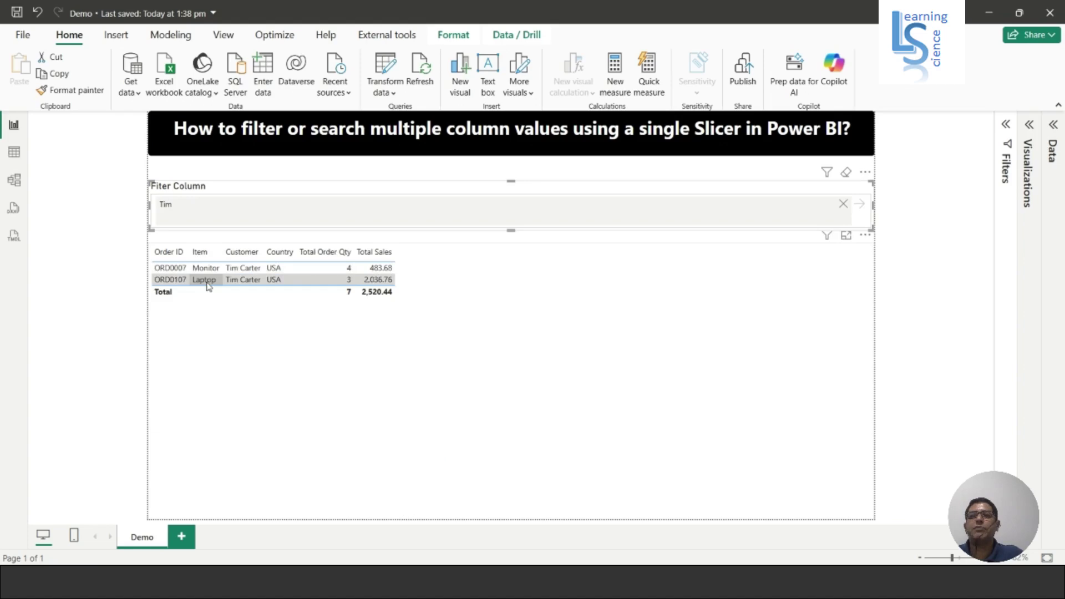
# Replace the customer name keyword in the text slicer with Printer, apply it and review the matching table rows
pyautogui.click(843, 204)
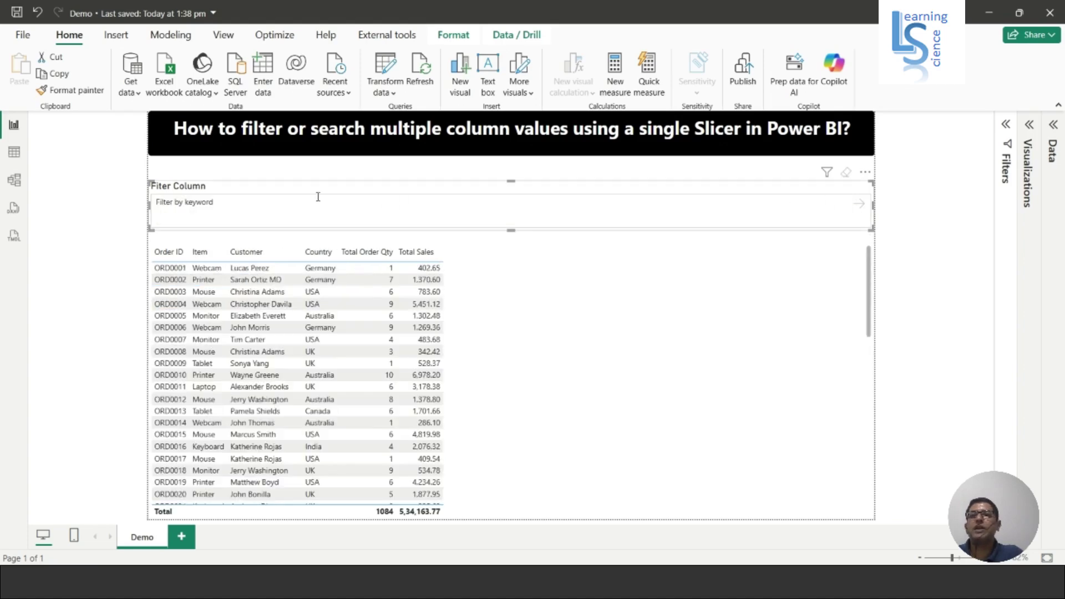
pyautogui.click(232, 210)
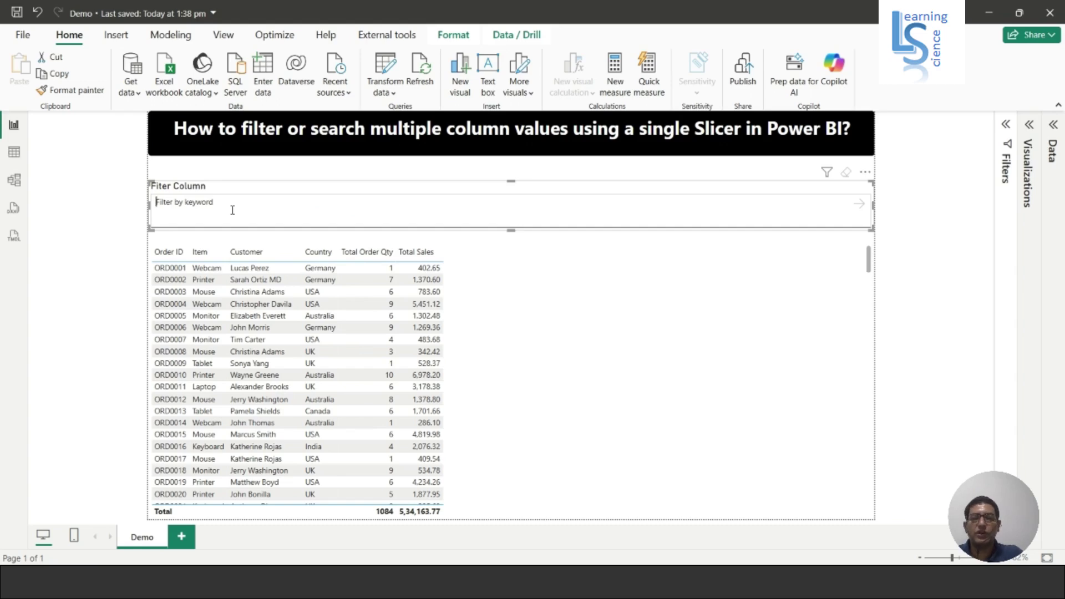
pyautogui.write('Printer')
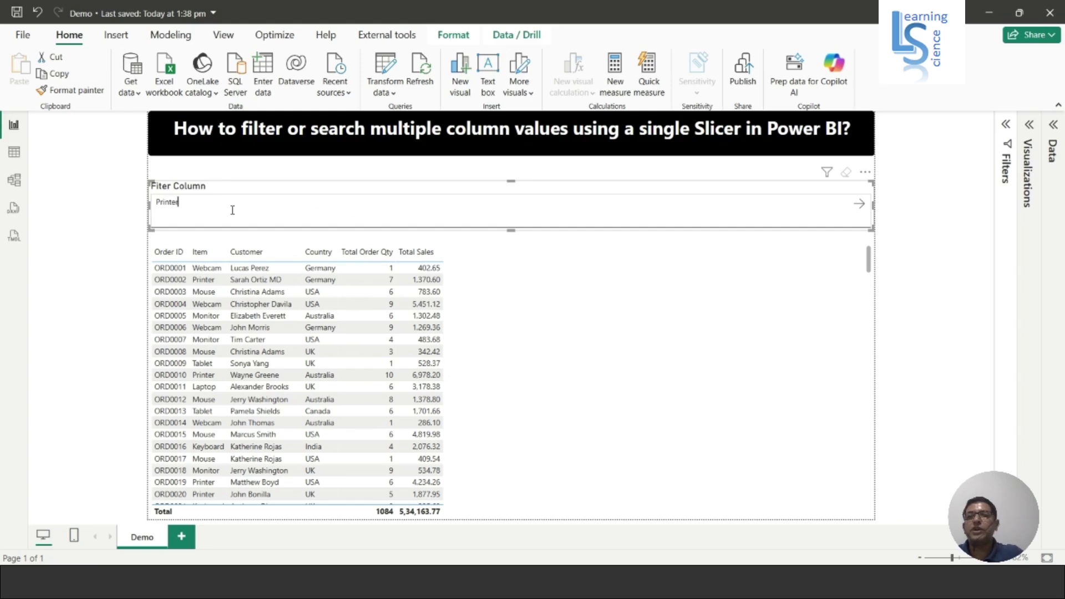
pyautogui.click(859, 204)
pyautogui.scroll(-3, 216, 304)
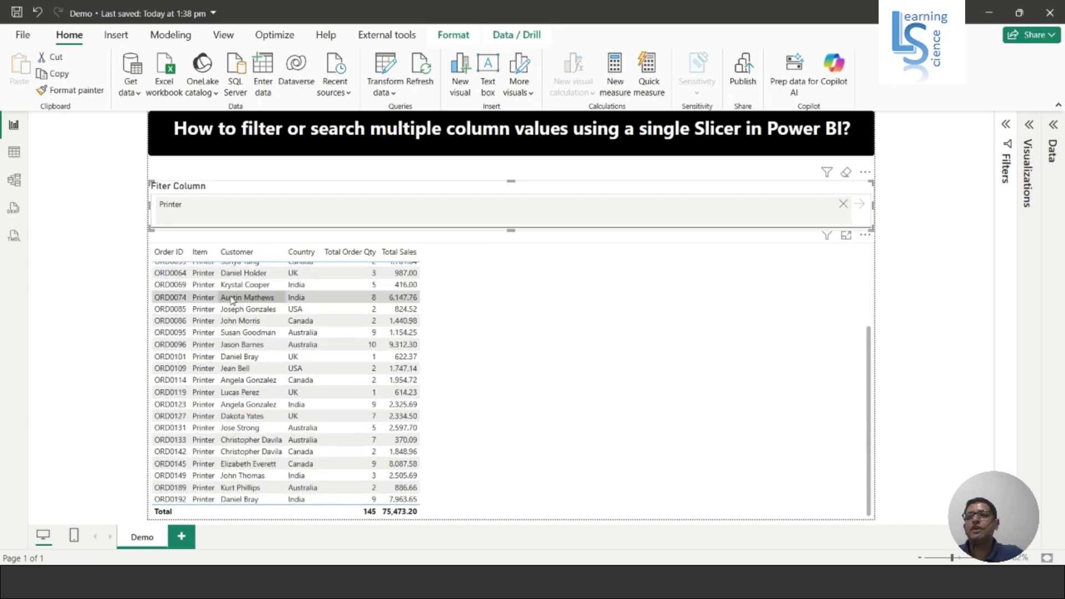
pyautogui.scroll(3, 208, 344)
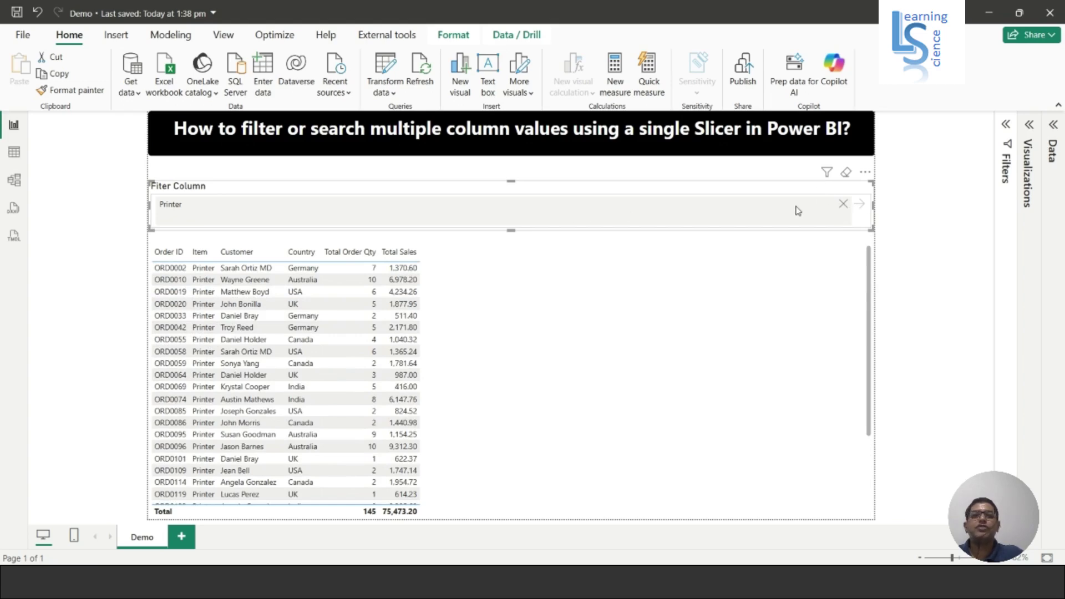
# Clear the Printer keyword and filter the table through the text slicer by the item Laptop
pyautogui.click(843, 206)
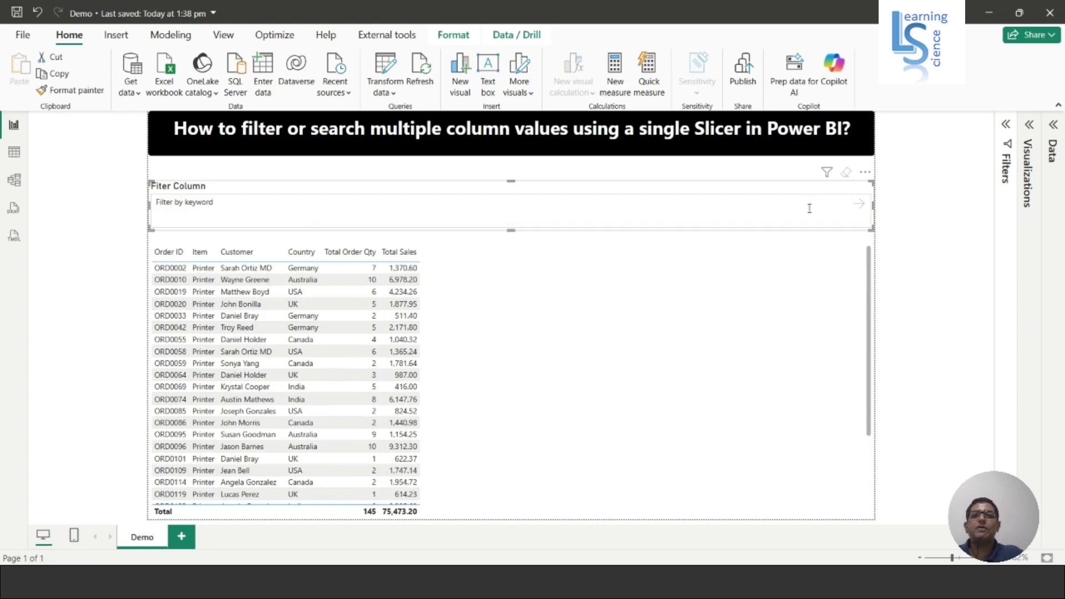
pyautogui.click(216, 202)
pyautogui.write('Laptop')
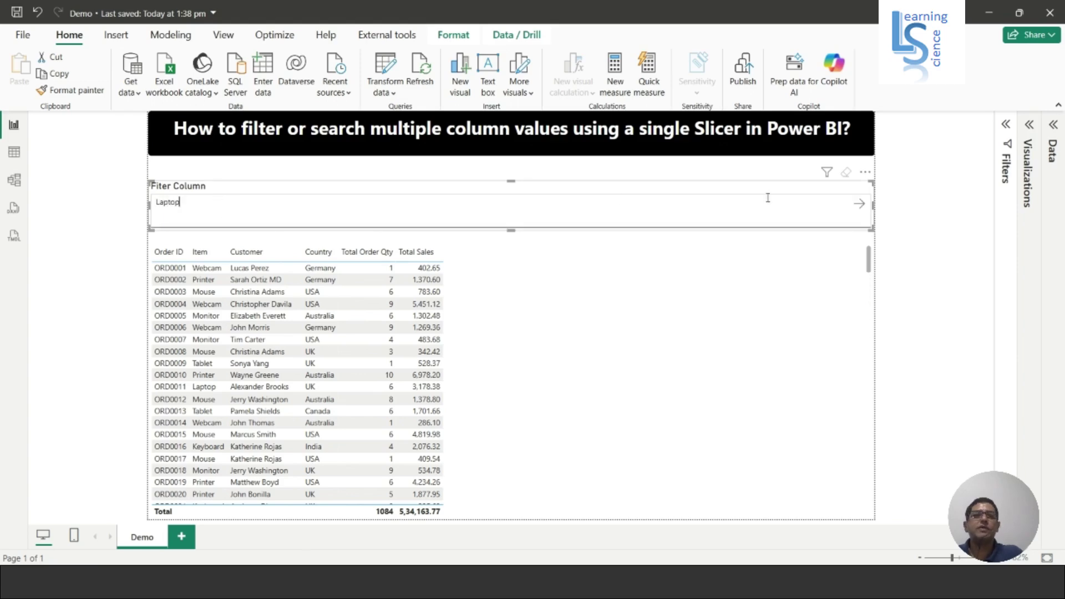
pyautogui.click(858, 204)
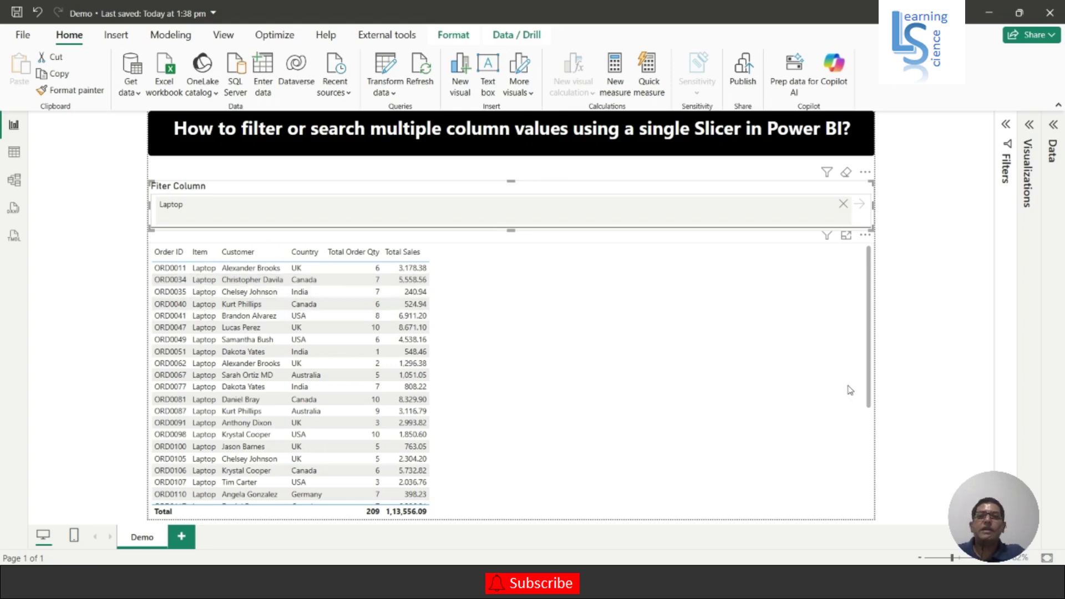
# Replace the Laptop keyword in the text slicer with the country India, apply it and review the matching rows
pyautogui.click(843, 205)
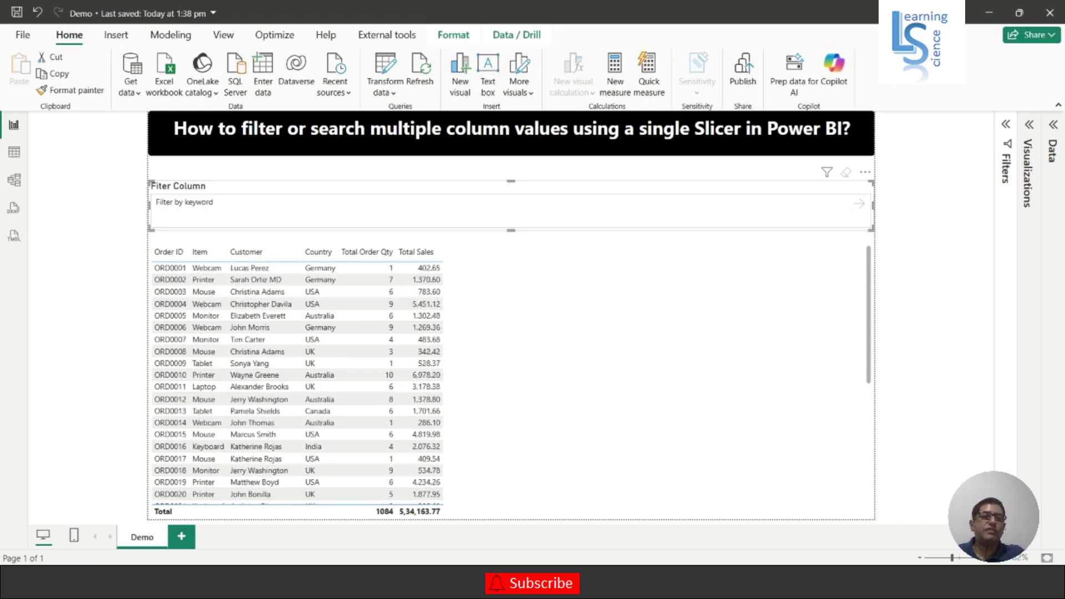
pyautogui.click(964, 560)
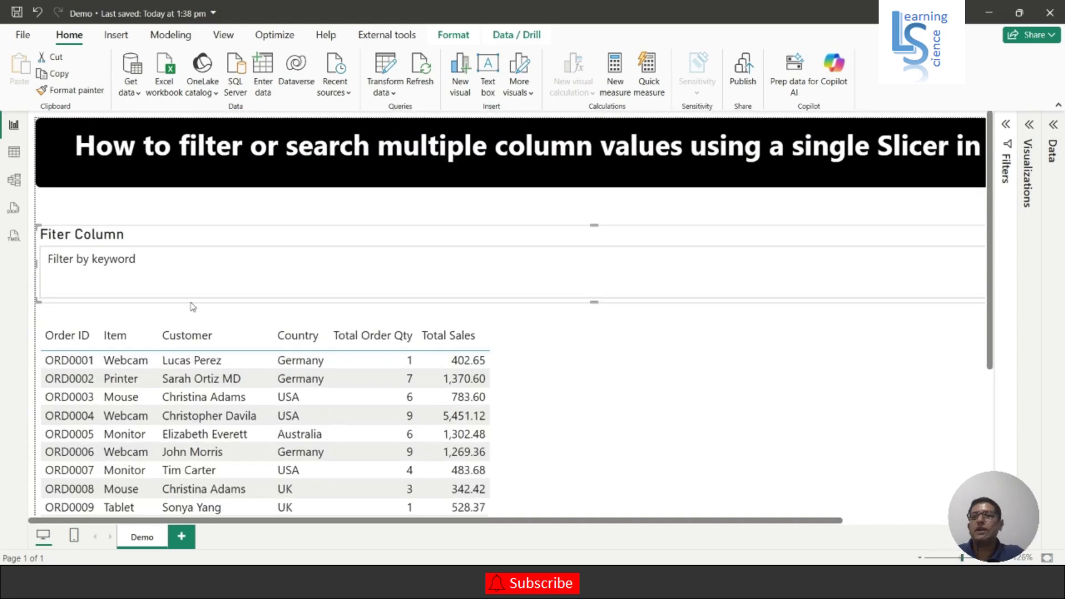
pyautogui.click(148, 257)
pyautogui.write('India')
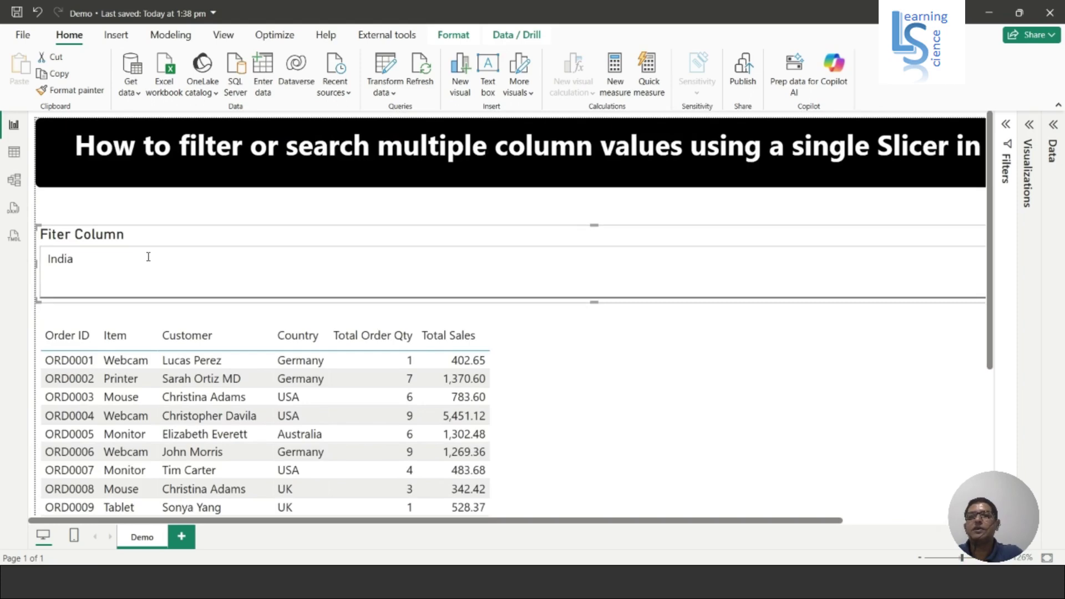
pyautogui.press('Return')
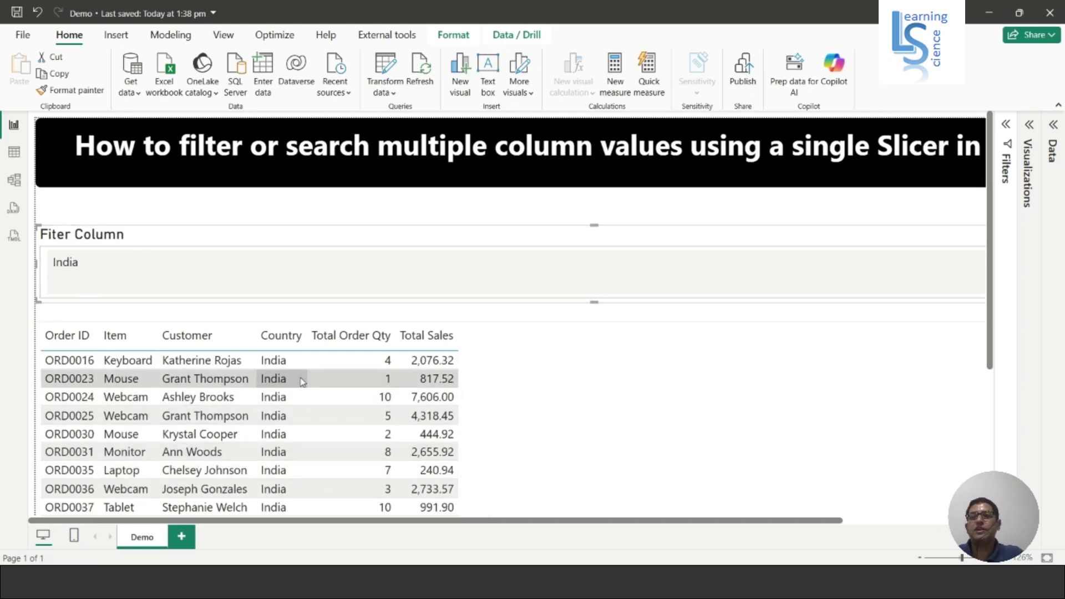
pyautogui.scroll(-5, 302, 382)
pyautogui.scroll(5, 302, 382)
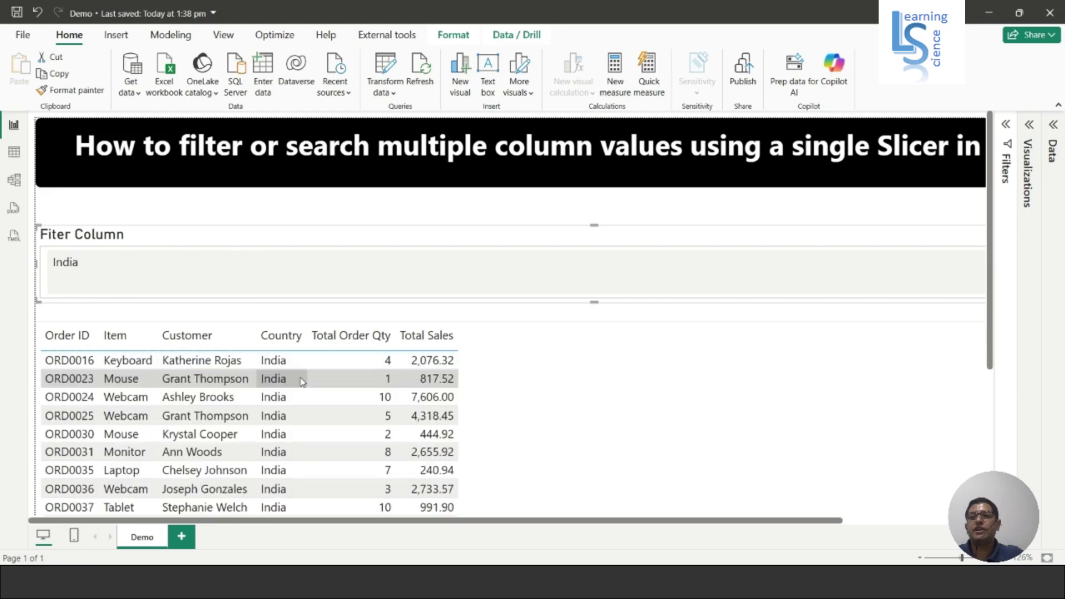
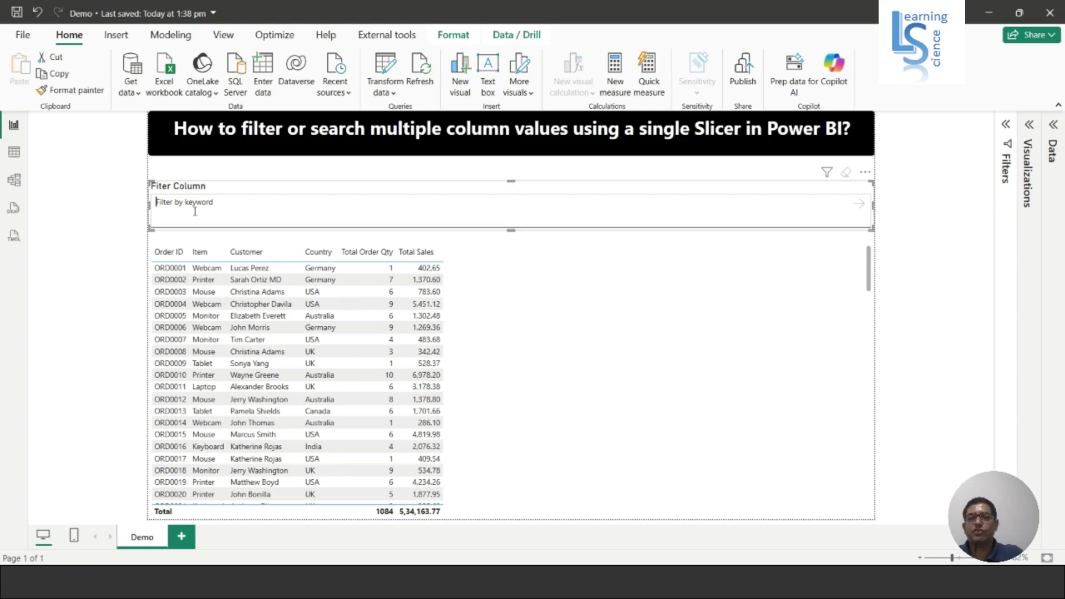
# Filter the table through the text slicer by the keyword USA
pyautogui.write('USA')
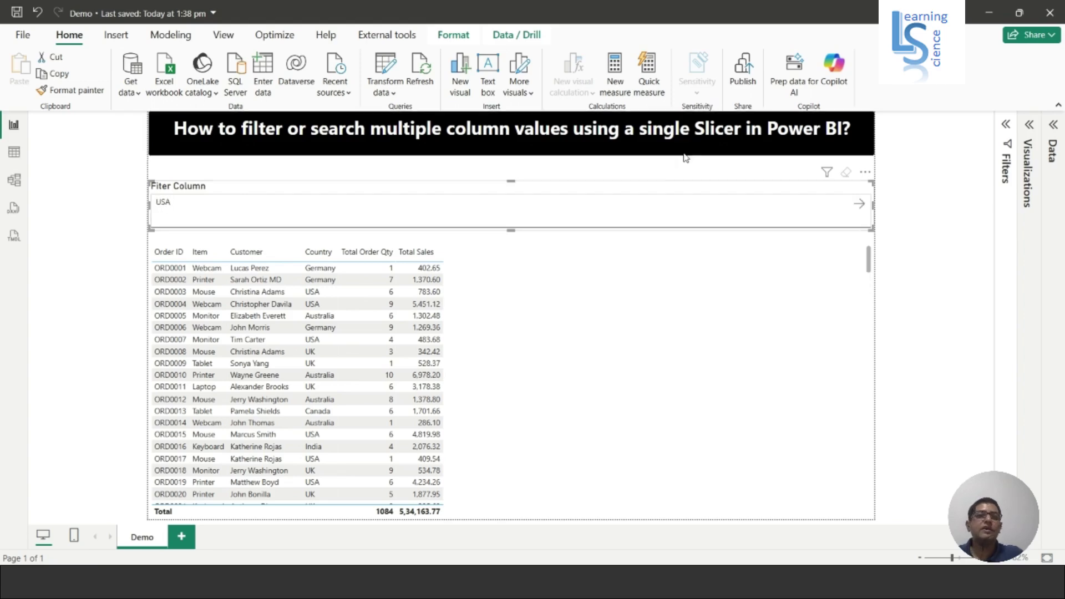
pyautogui.click(857, 205)
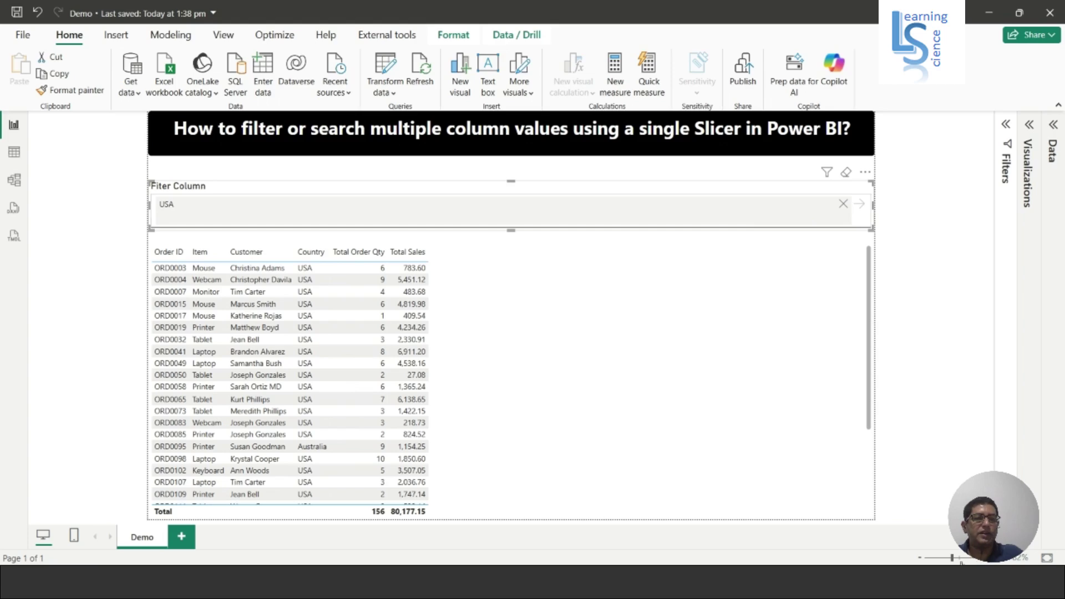
# Examine the Customer and Country values of the filtered table rows to check how each one matches the keyword USA
pyautogui.moveTo(953, 557); pyautogui.dragTo(961, 558)
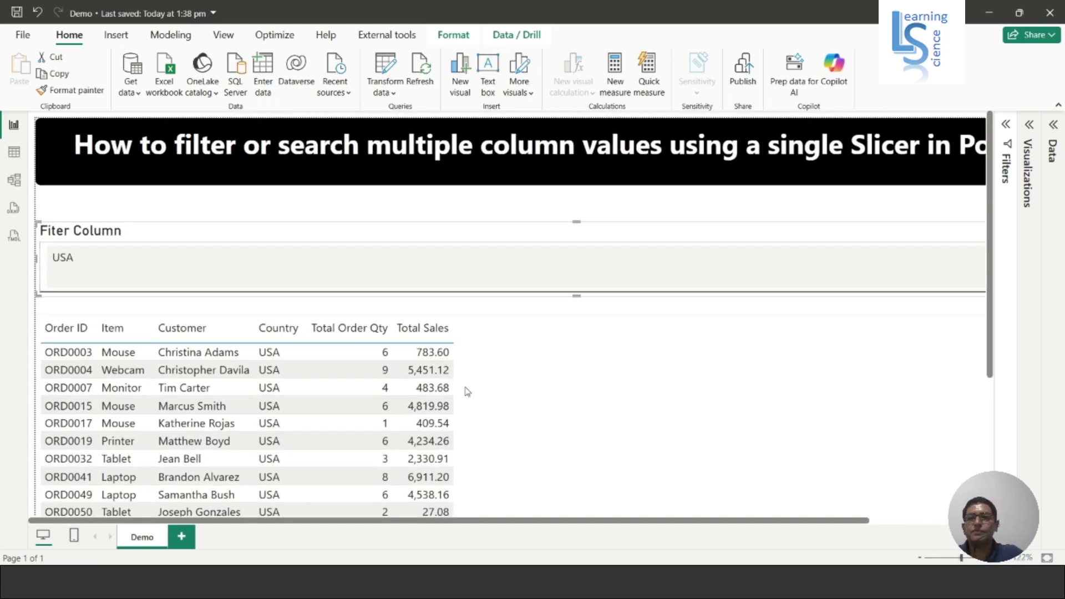
pyautogui.scroll(-3, 467, 391)
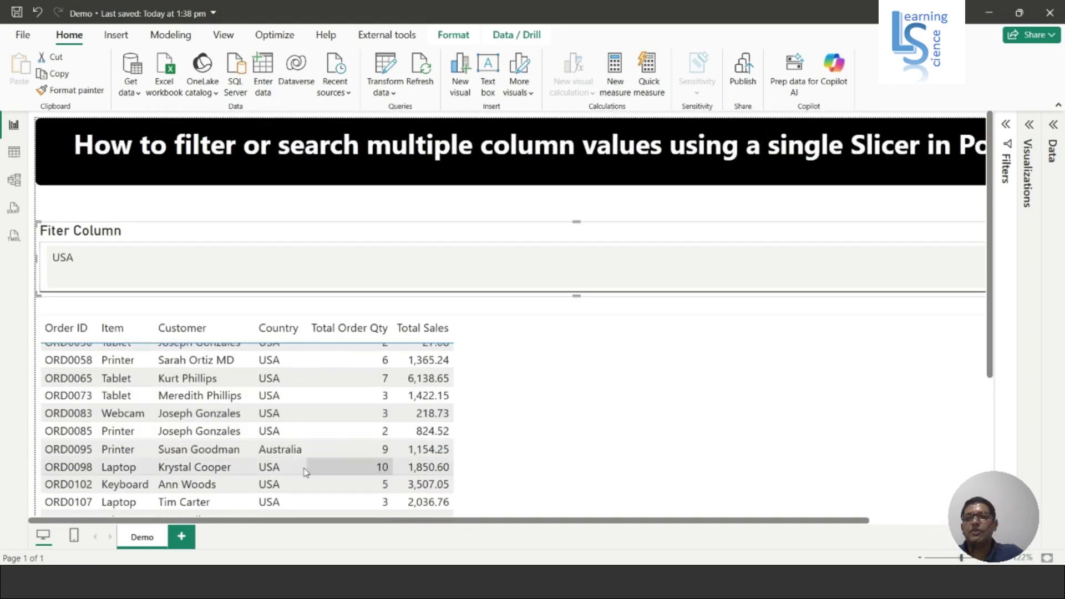
pyautogui.scroll(3, 295, 468)
pyautogui.scroll(2, 295, 463)
pyautogui.scroll(-5, 288, 366)
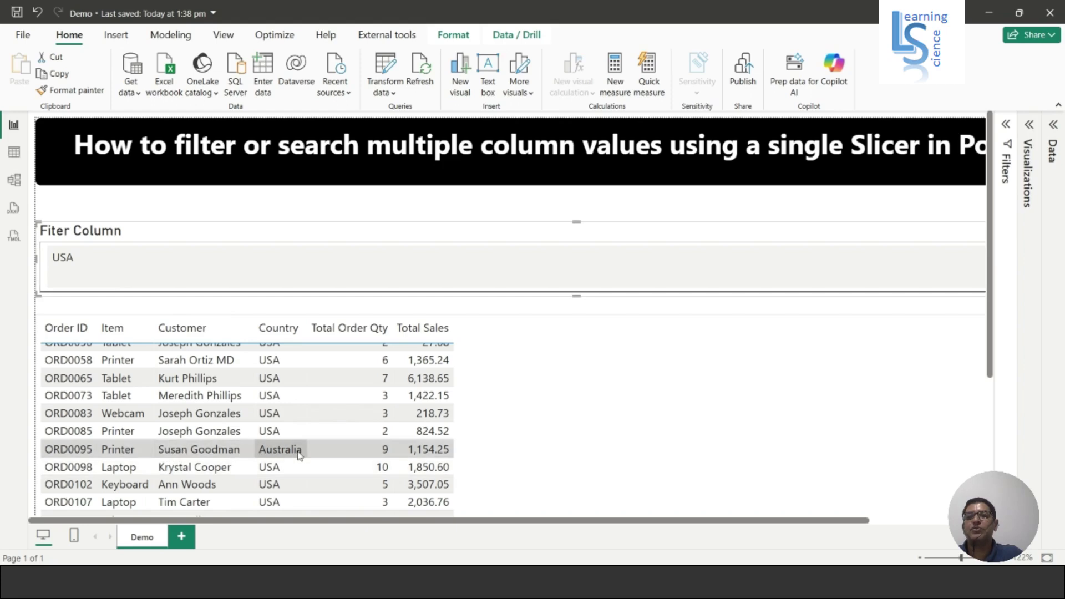
pyautogui.scroll(4, 298, 452)
pyautogui.scroll(-4, 298, 451)
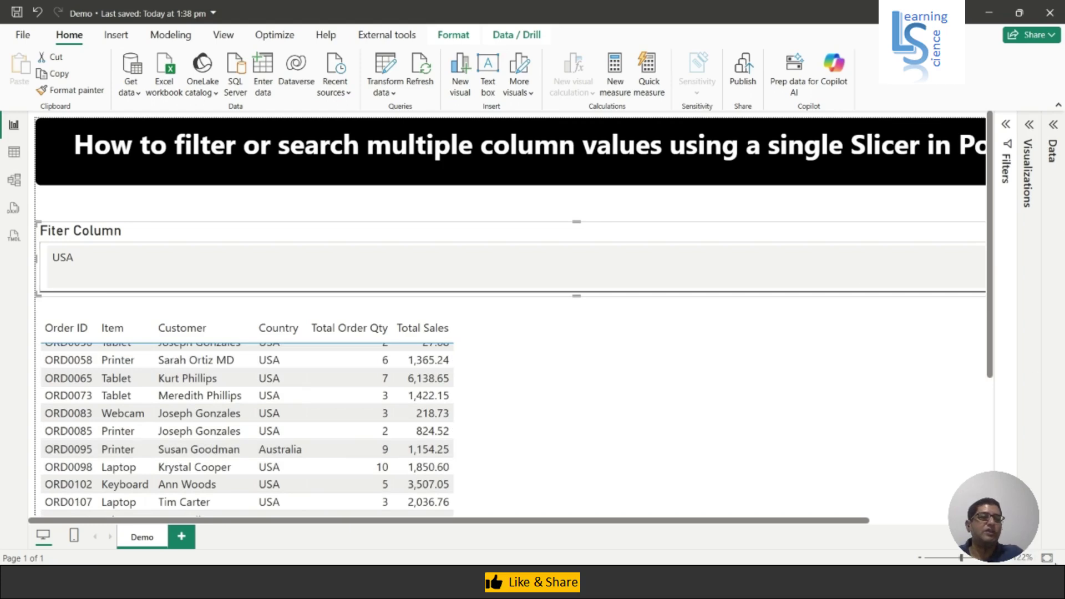
pyautogui.click(1047, 558)
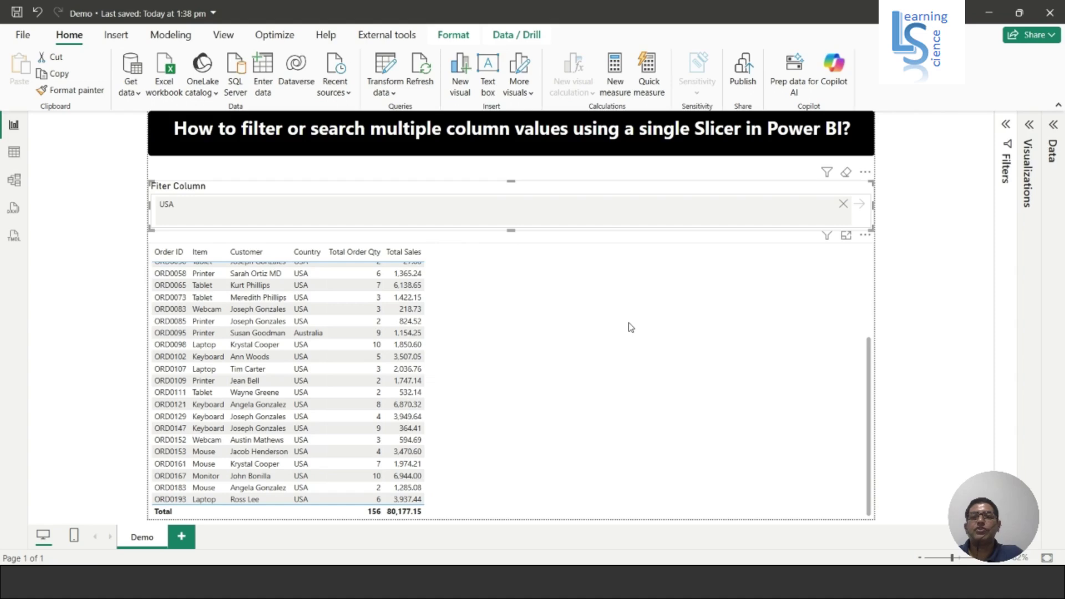